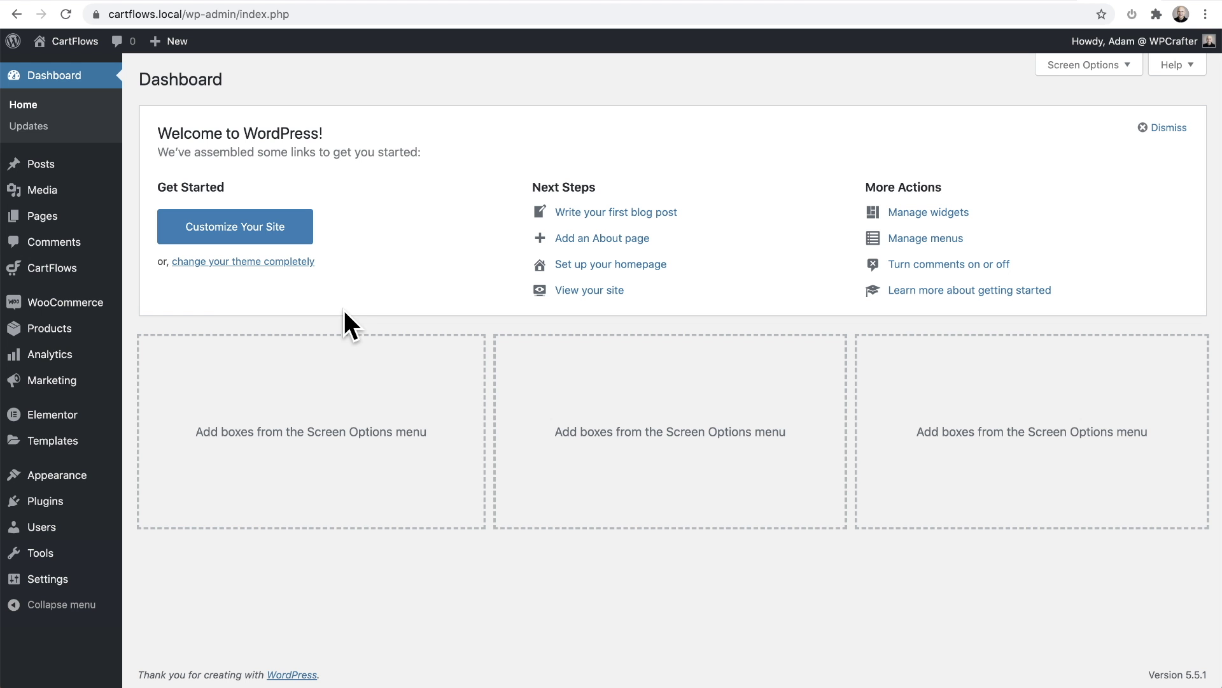
From CartFlows Flows, open the Photoshop Course Funnel and edit its Learn Photoshop Checkout step.
{"action": "left_click", "coordinate": [340, 308]}
{"action": "mouse_move", "coordinate": [98, 273]}
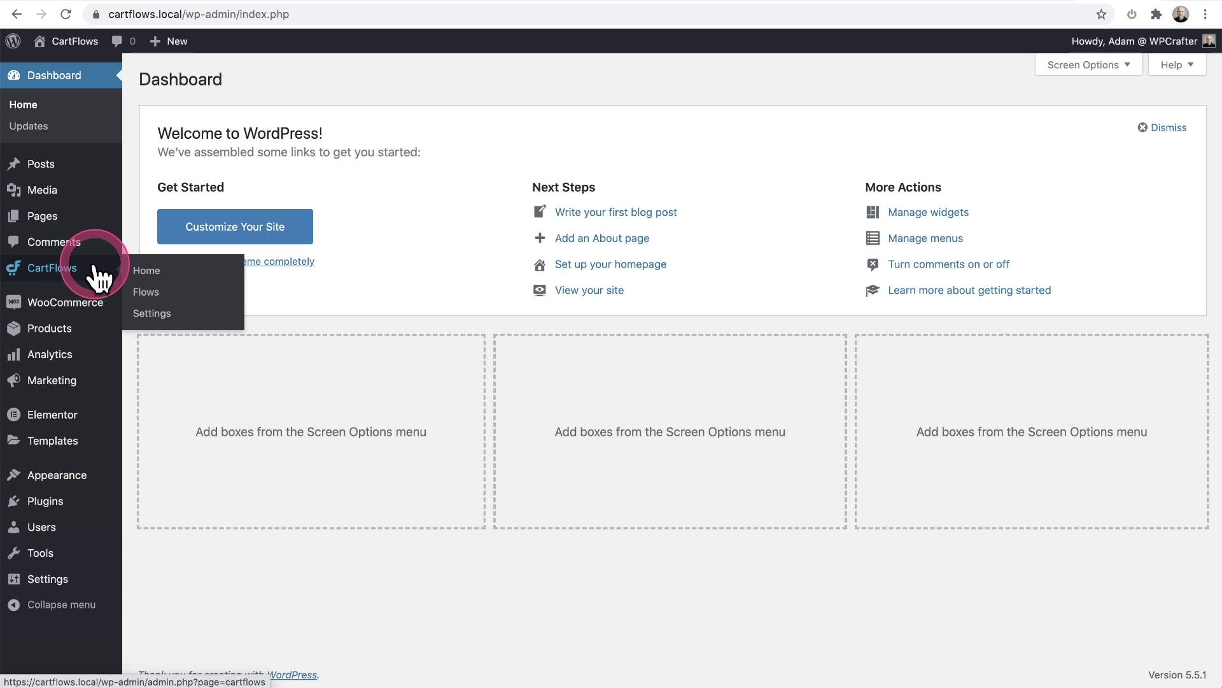
{"action": "left_click", "coordinate": [152, 295]}
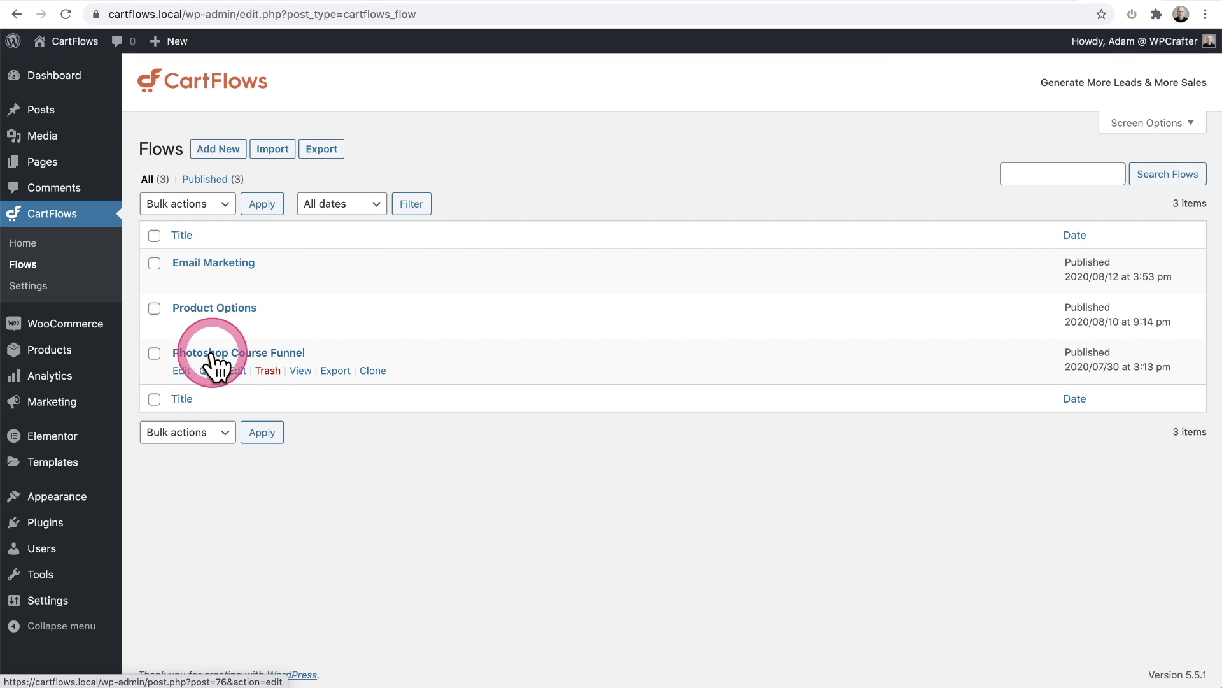
{"action": "left_click", "coordinate": [236, 355]}
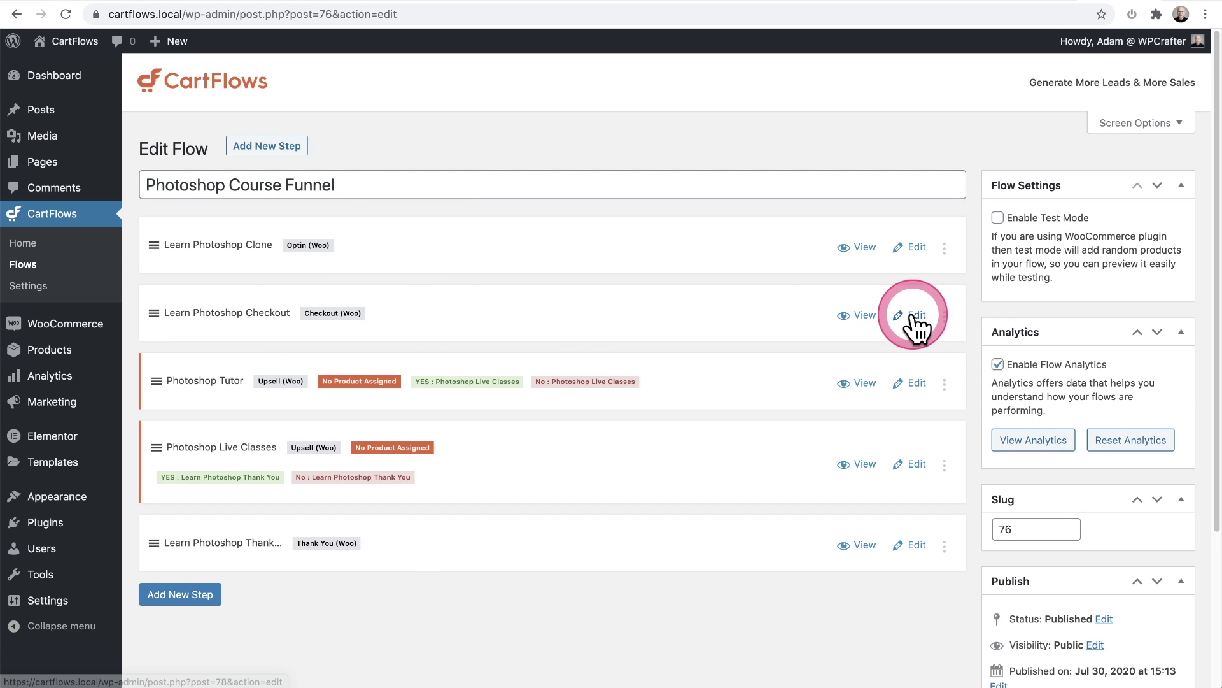
{"action": "left_click", "coordinate": [897, 316]}
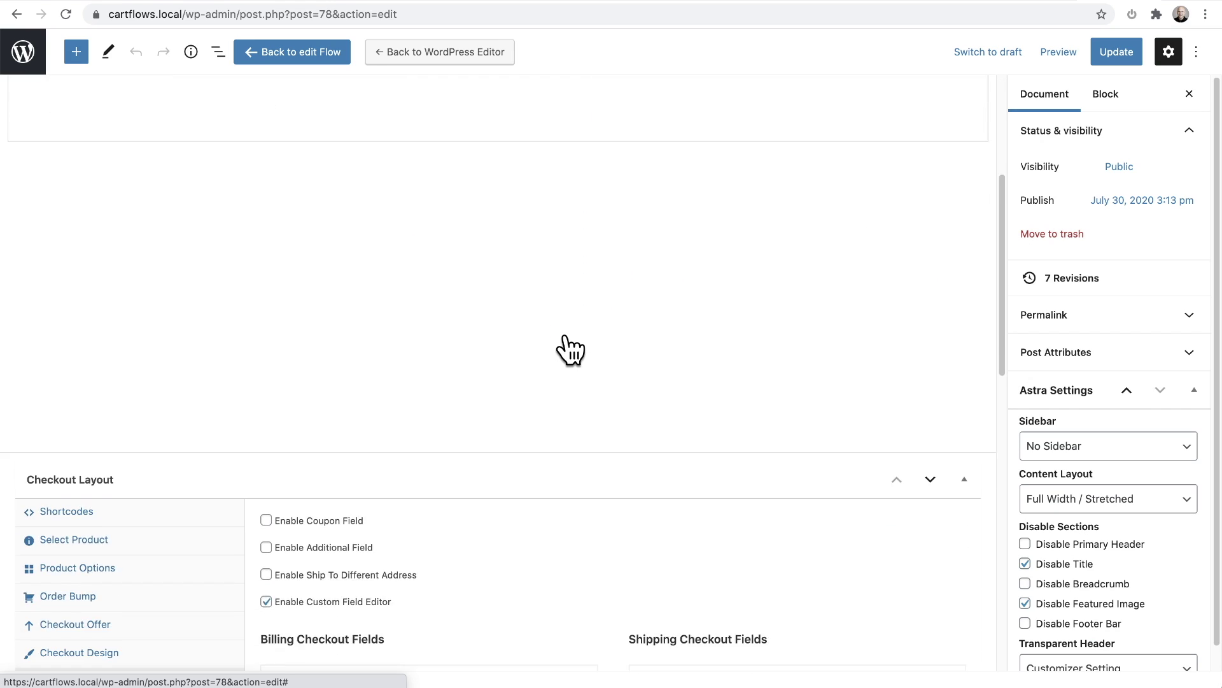
Show the Checkout Layout's Select Product settings, where Photoshop Course (#51) is assigned.
{"action": "scroll", "coordinate": [572, 349], "scroll_direction": "down", "scroll_amount": 5}
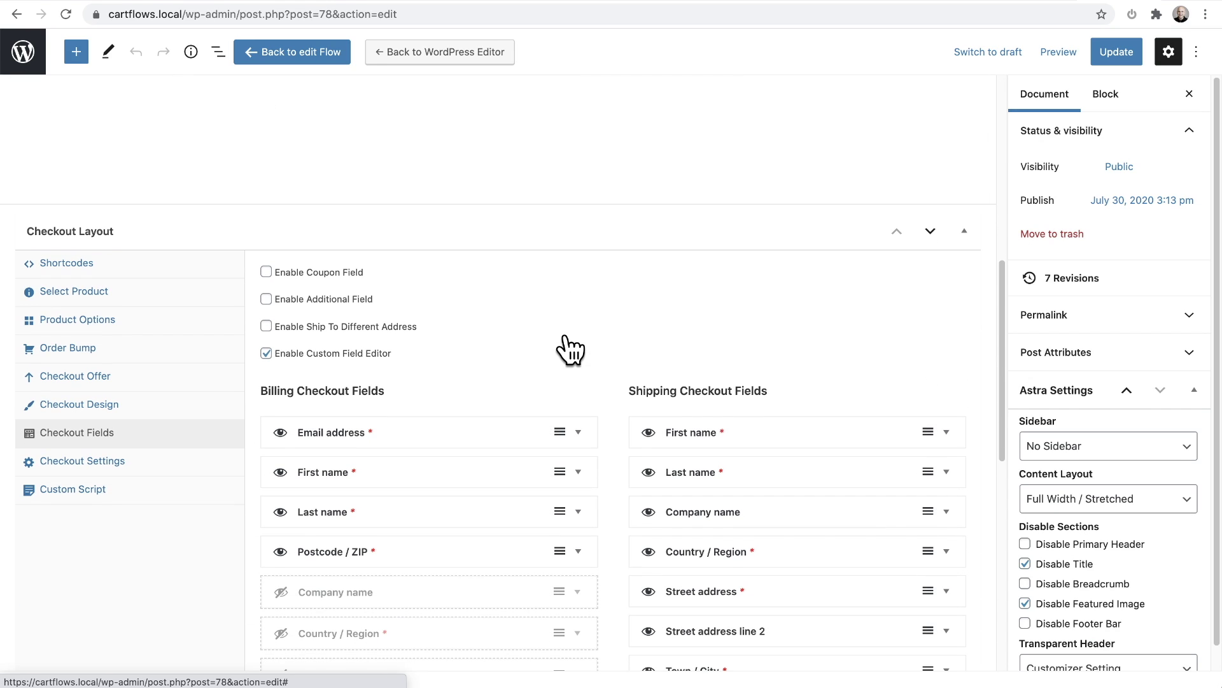
{"action": "left_click", "coordinate": [121, 295]}
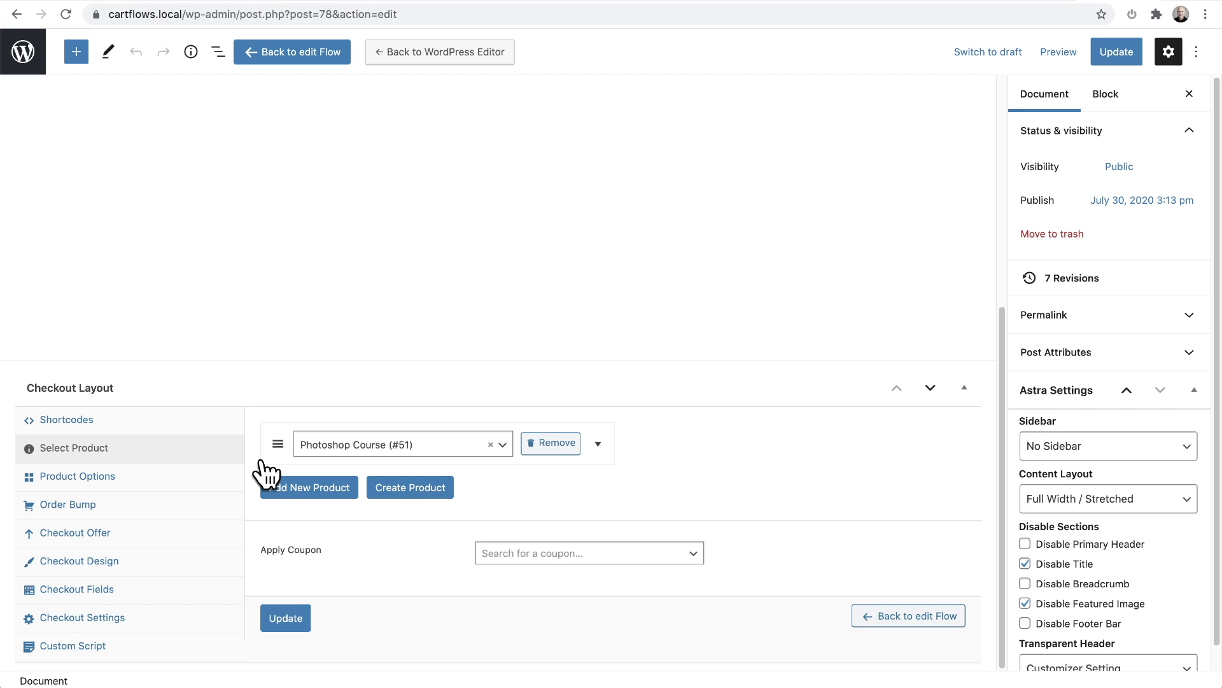
Set the order bump to Photoshop Membership before checkout, labelled 'Become a Member!' with 'GET THE COURSE FOR FREE' highlight.
{"action": "left_click", "coordinate": [75, 505]}
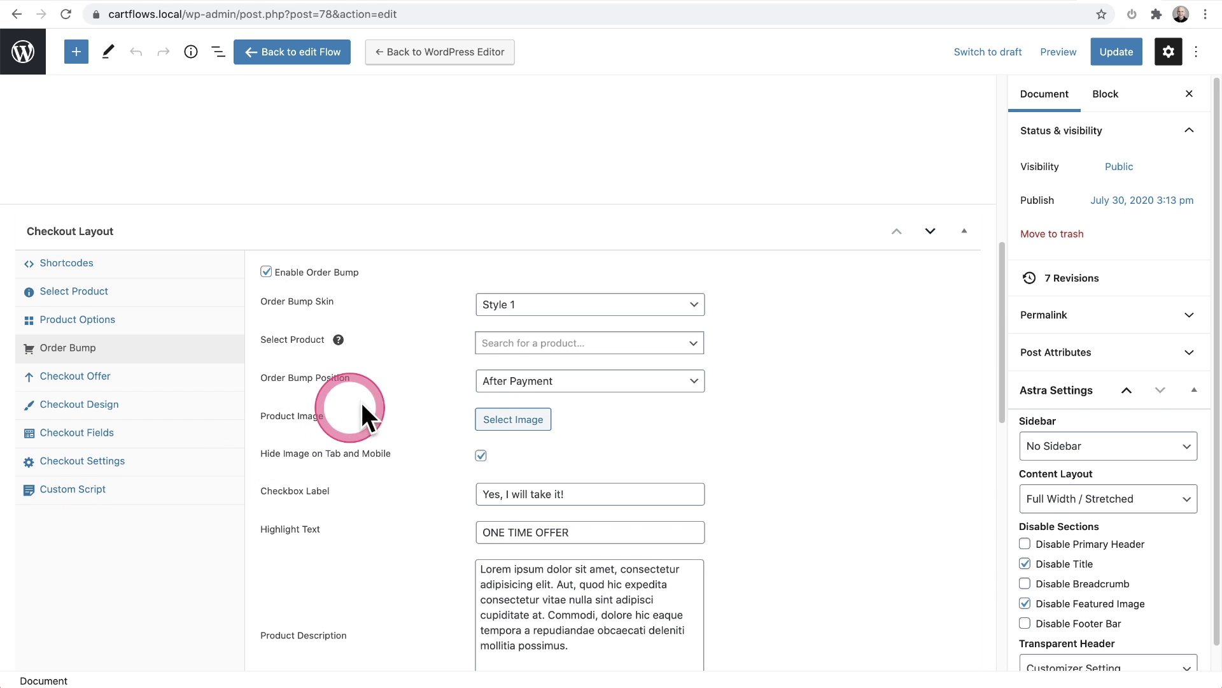
{"action": "left_click", "coordinate": [521, 347]}
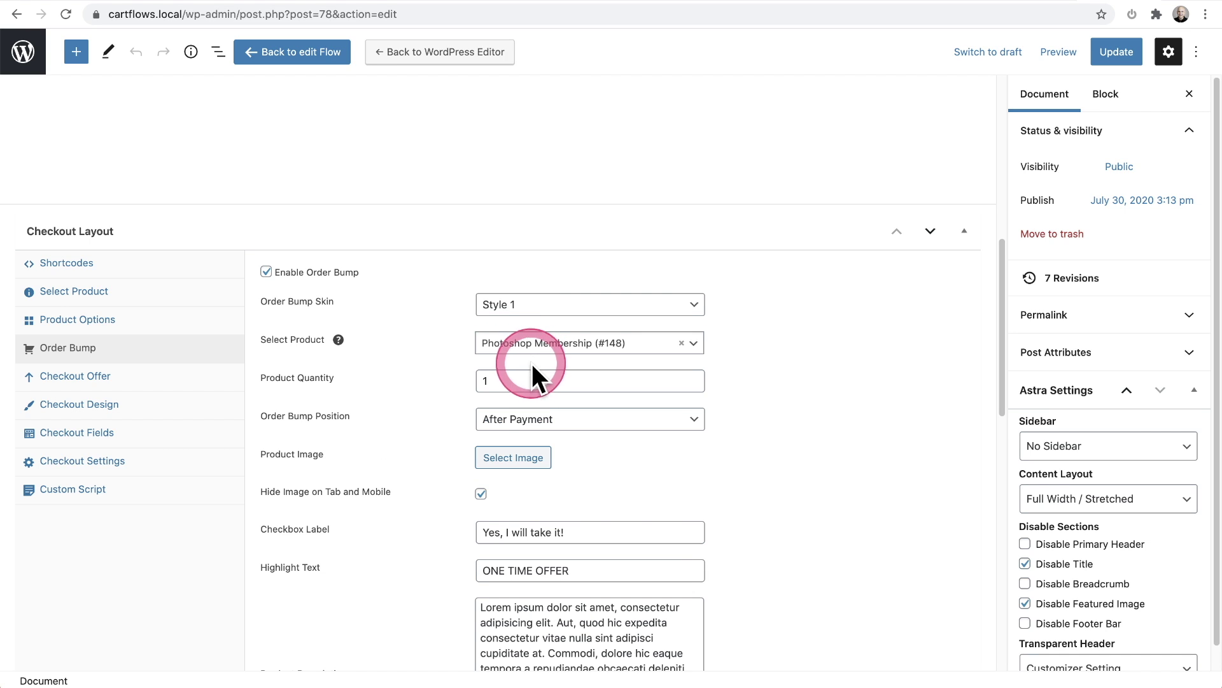
{"action": "left_click", "coordinate": [559, 430]}
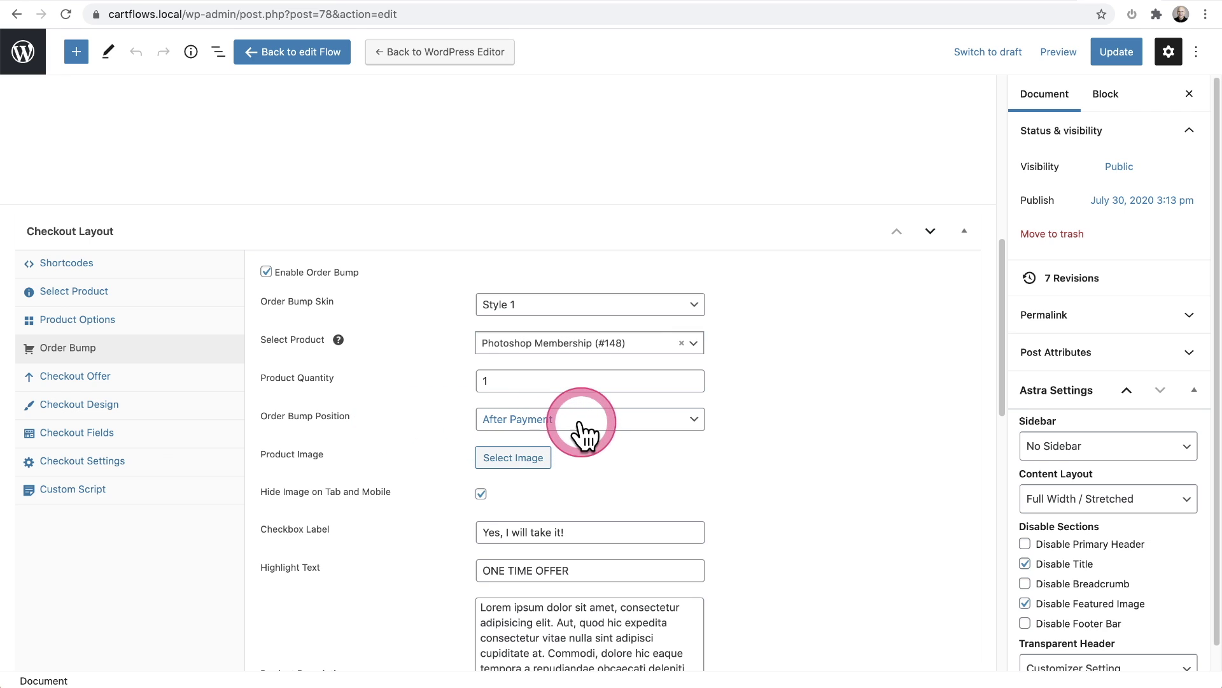
{"action": "left_click", "coordinate": [582, 421]}
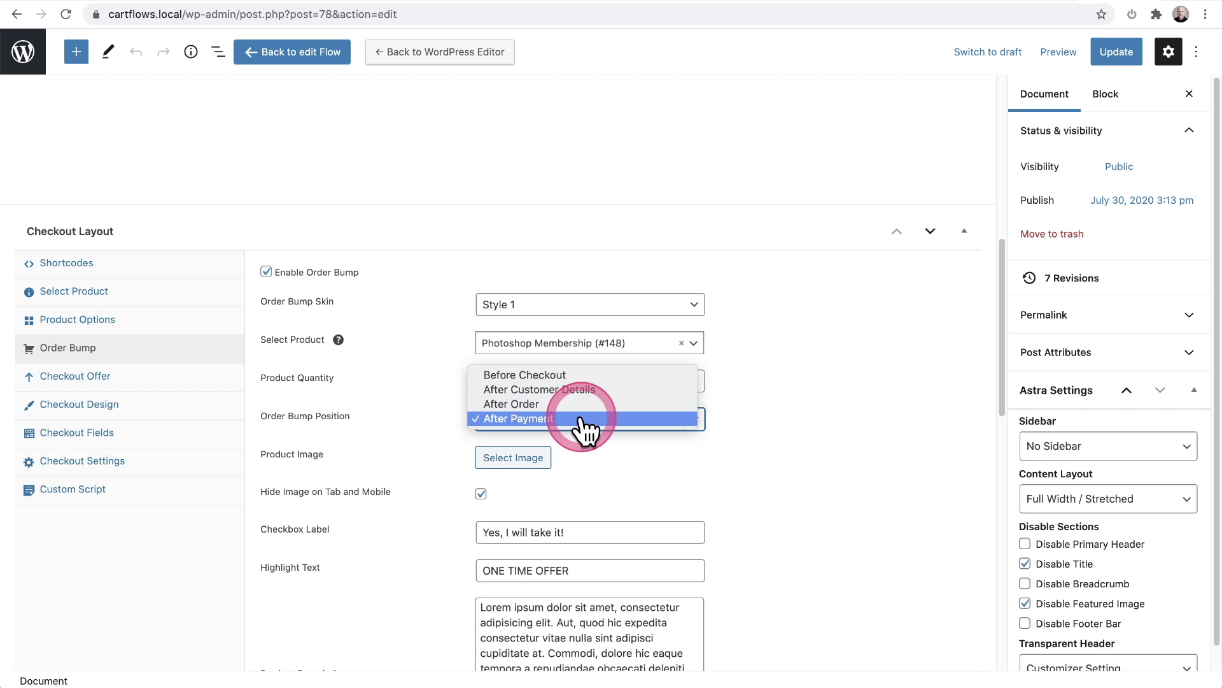
{"action": "left_click", "coordinate": [580, 377]}
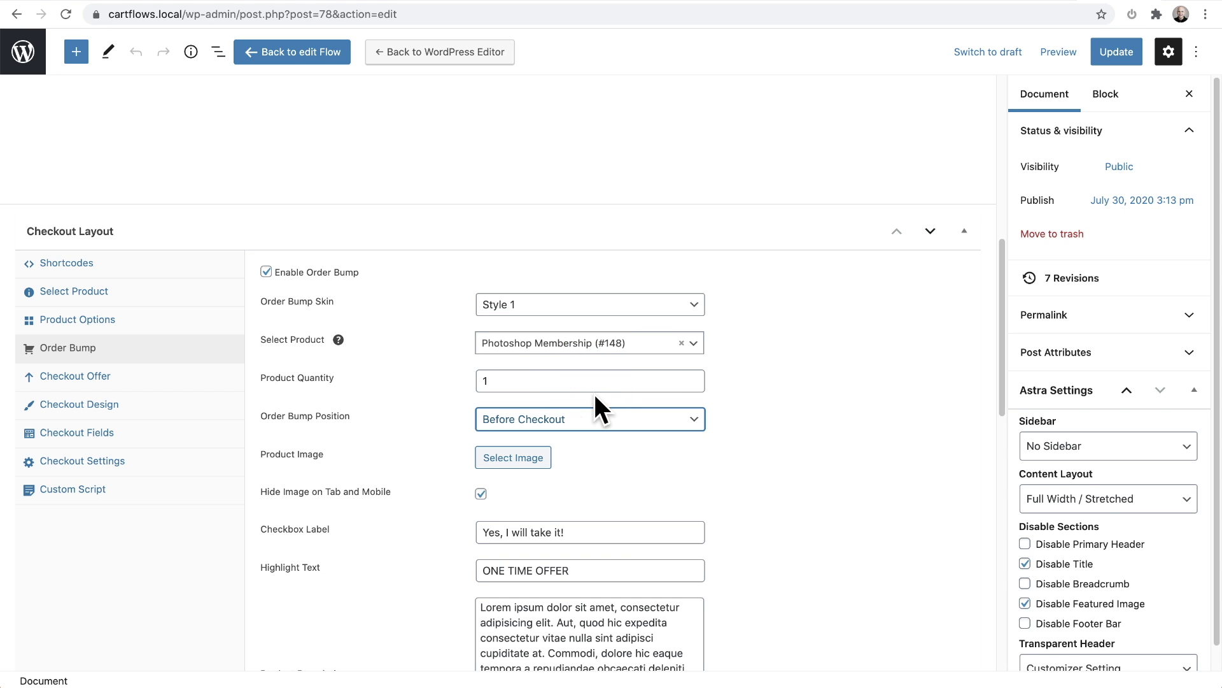
{"action": "scroll", "coordinate": [593, 392], "scroll_direction": "down", "scroll_amount": 5}
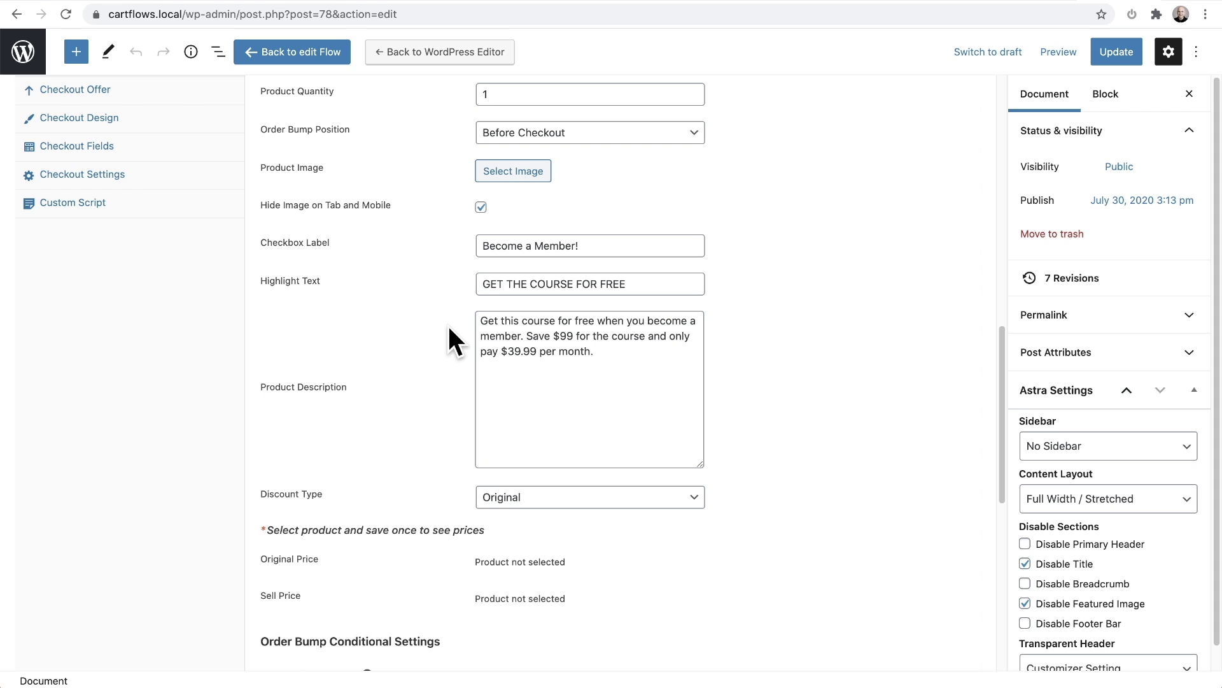
{"action": "scroll", "coordinate": [448, 323], "scroll_direction": "down", "scroll_amount": 7}
Enable Replace First Product, send bump buyers to the Photoshop Tutor upsell, and update the step.
{"action": "scroll", "coordinate": [449, 324], "scroll_direction": "down", "scroll_amount": 1}
{"action": "left_click_drag", "start_coordinate": [436, 283], "coordinate": [340, 164]}
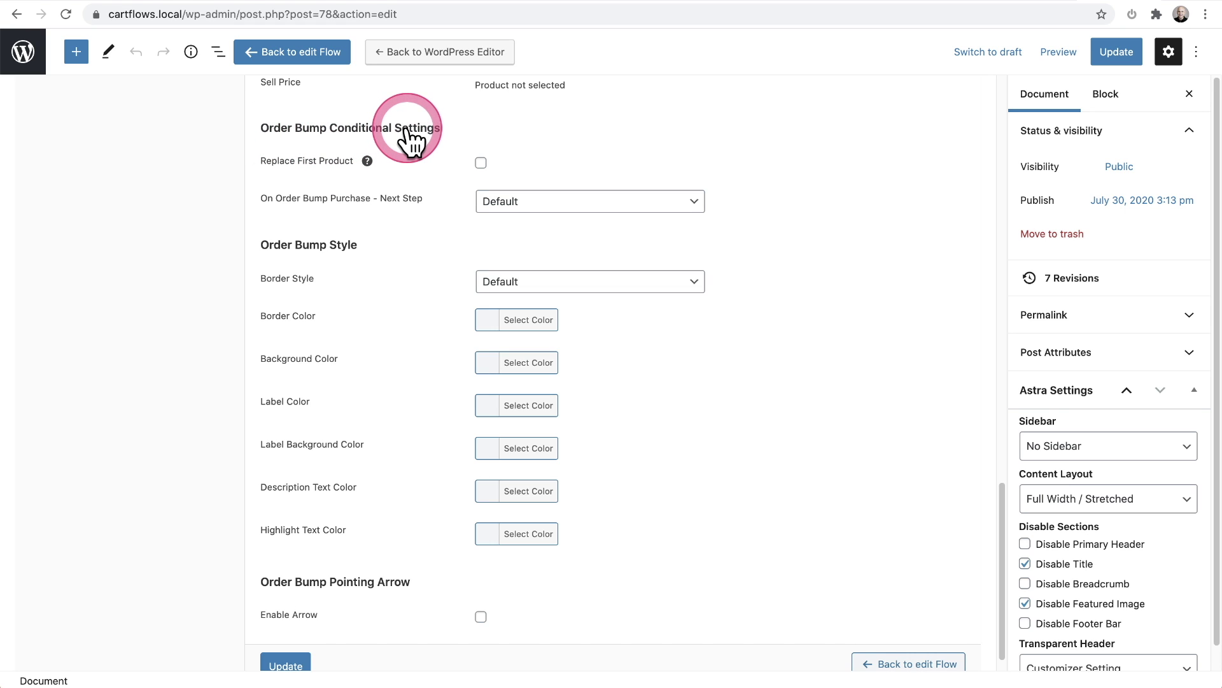
{"action": "left_click", "coordinate": [481, 163]}
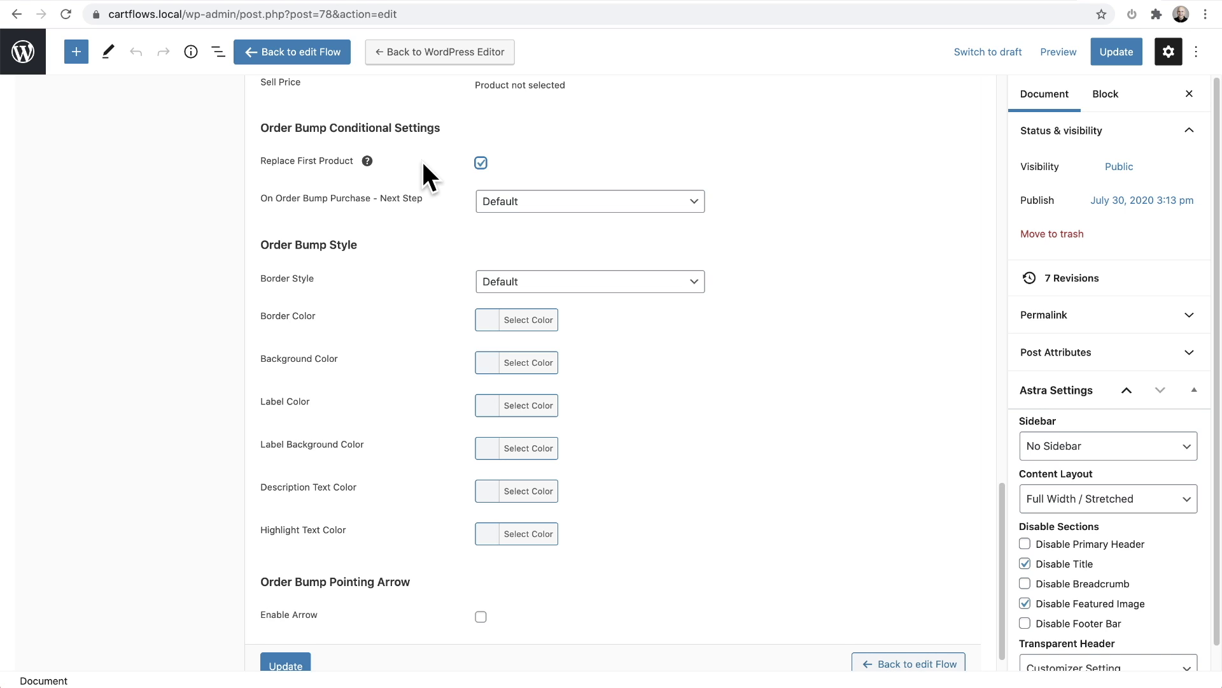
{"action": "left_click", "coordinate": [696, 200]}
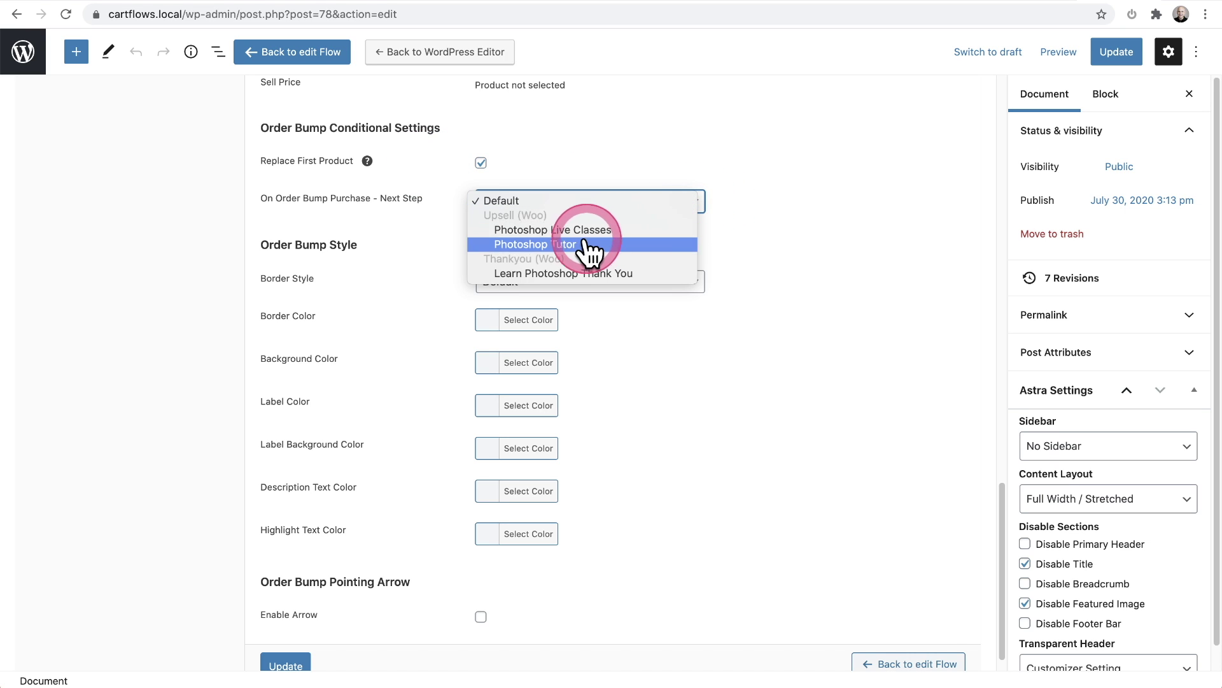
{"action": "left_click", "coordinate": [540, 246]}
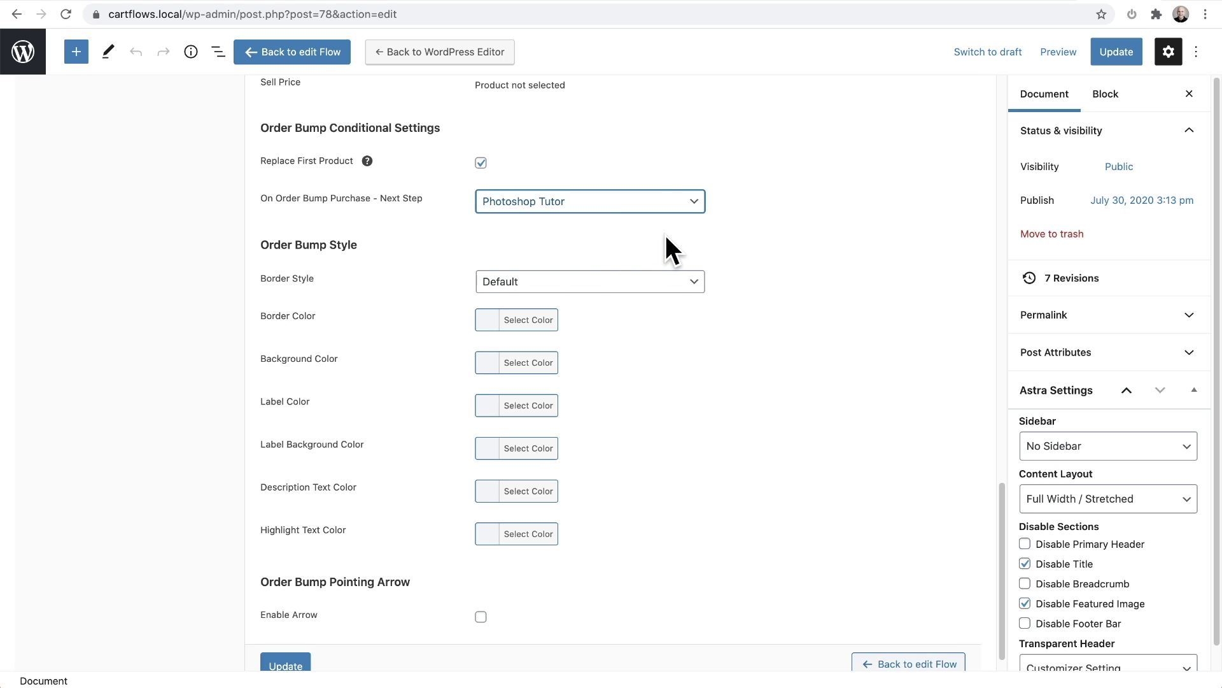
{"action": "scroll", "coordinate": [745, 338], "scroll_direction": "down", "scroll_amount": 1}
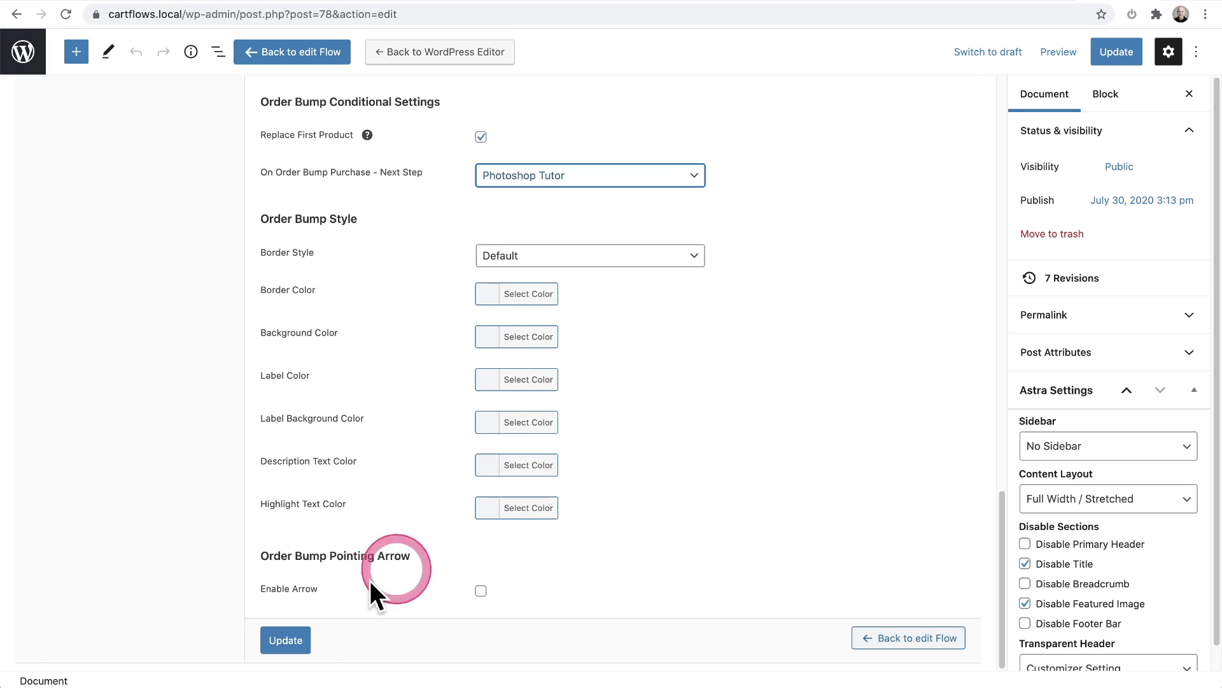
{"action": "left_click", "coordinate": [290, 642]}
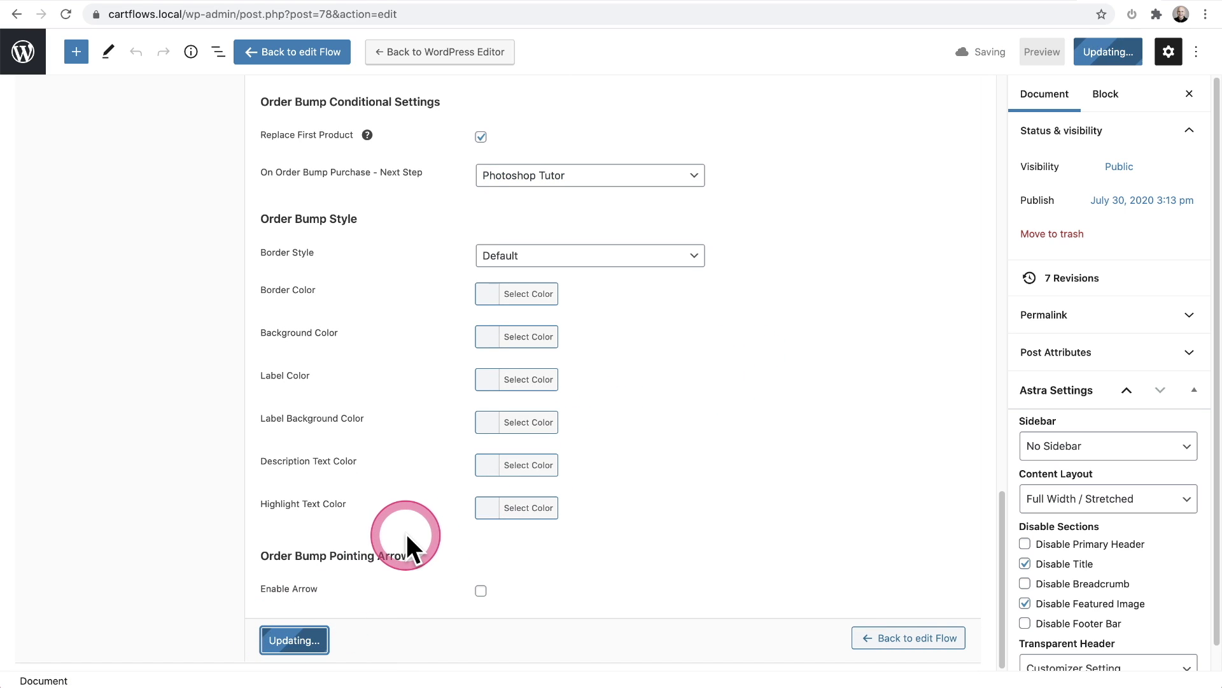
View the checkout step on the live site and scroll to its billing details form.
{"action": "left_click", "coordinate": [144, 640]}
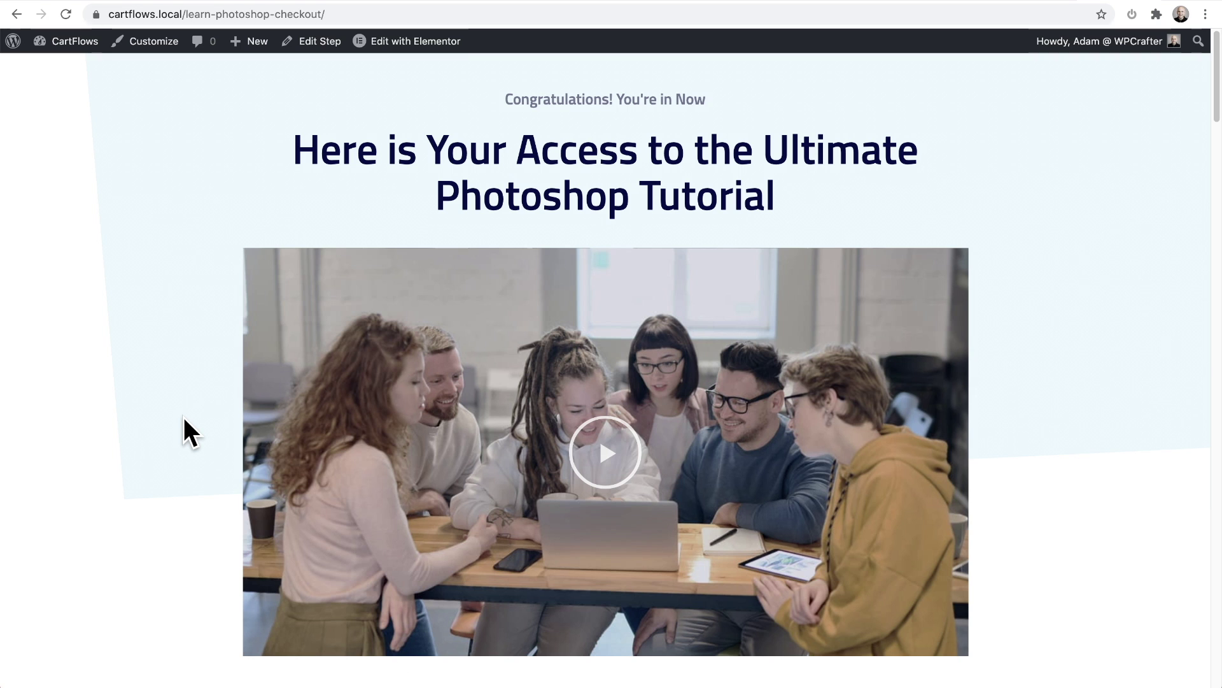
{"action": "scroll", "coordinate": [183, 416], "scroll_direction": "down", "scroll_amount": 8}
{"action": "left_click", "coordinate": [340, 449]}
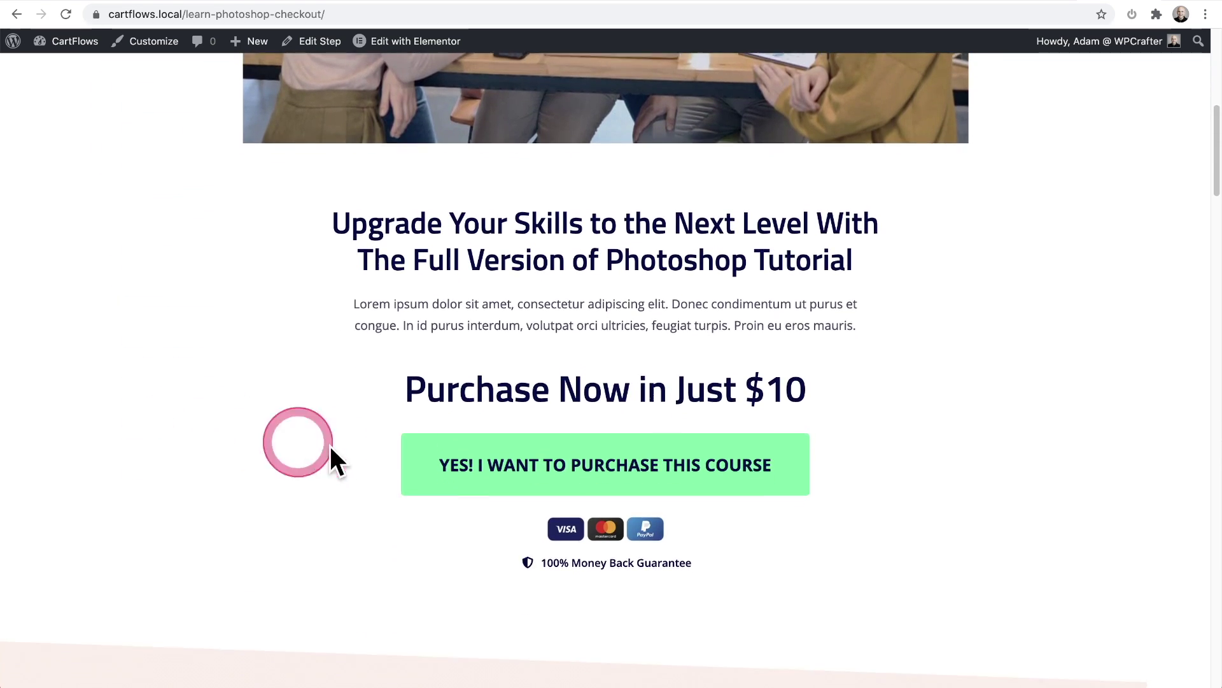
{"action": "left_click", "coordinate": [433, 462]}
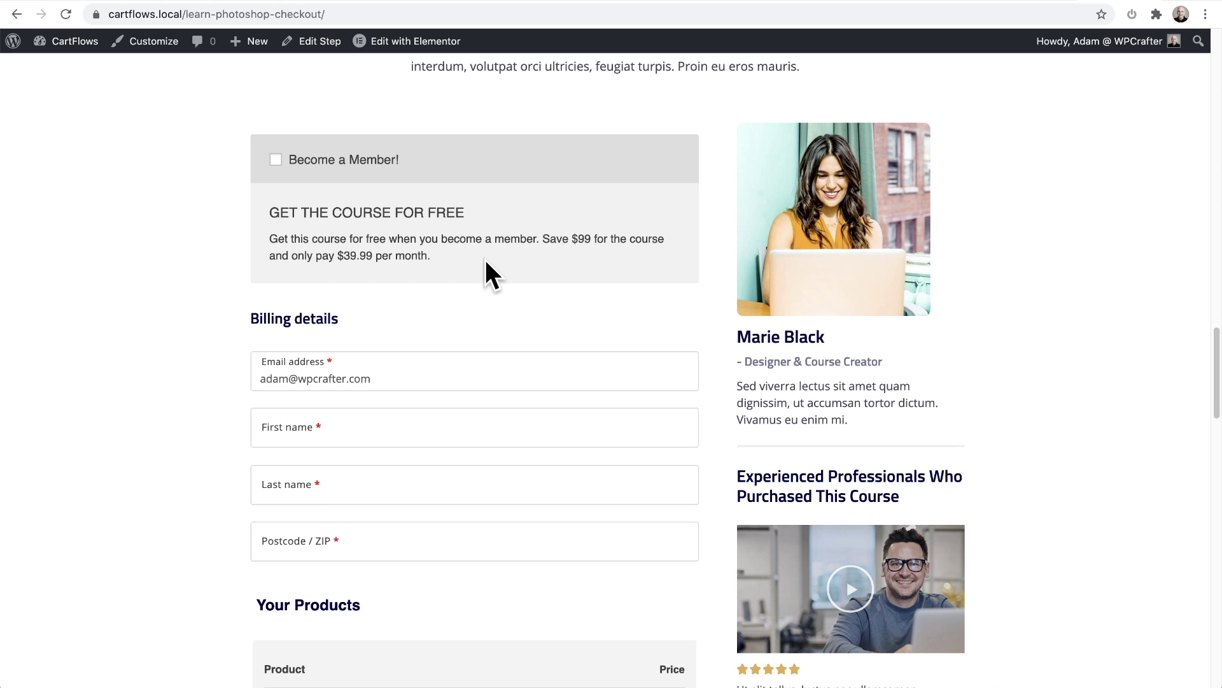
{"action": "scroll", "coordinate": [486, 258], "scroll_direction": "down", "scroll_amount": 8}
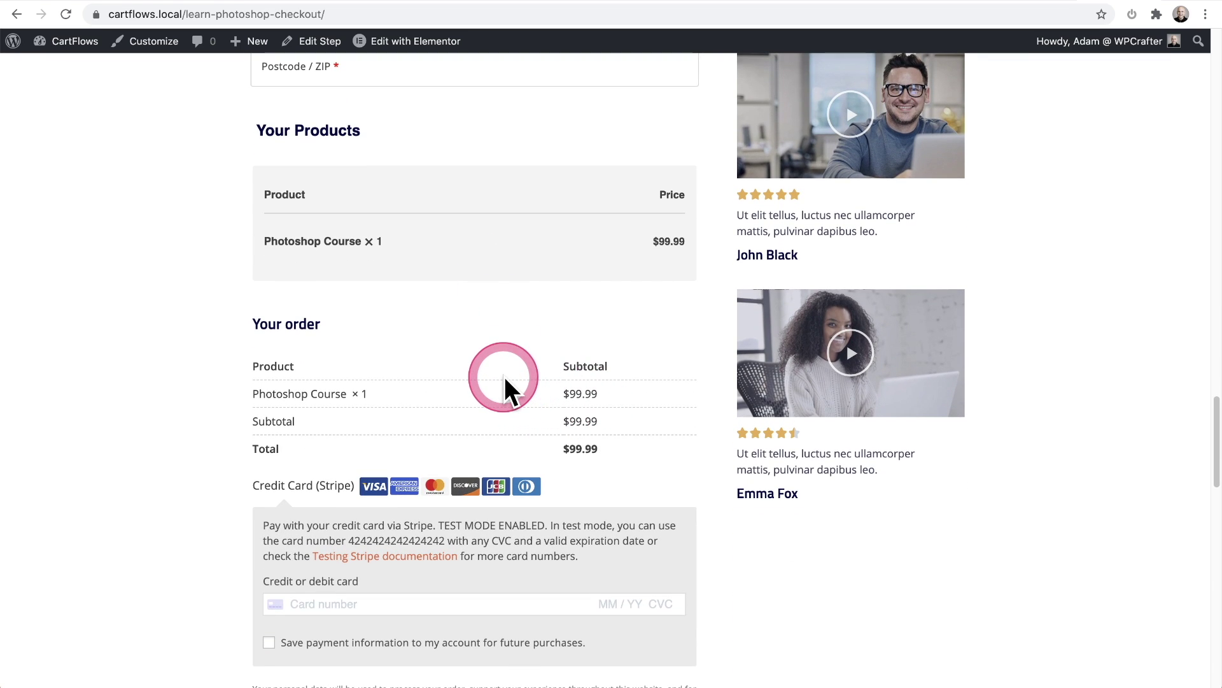
{"action": "scroll", "coordinate": [504, 377], "scroll_direction": "up", "scroll_amount": 10}
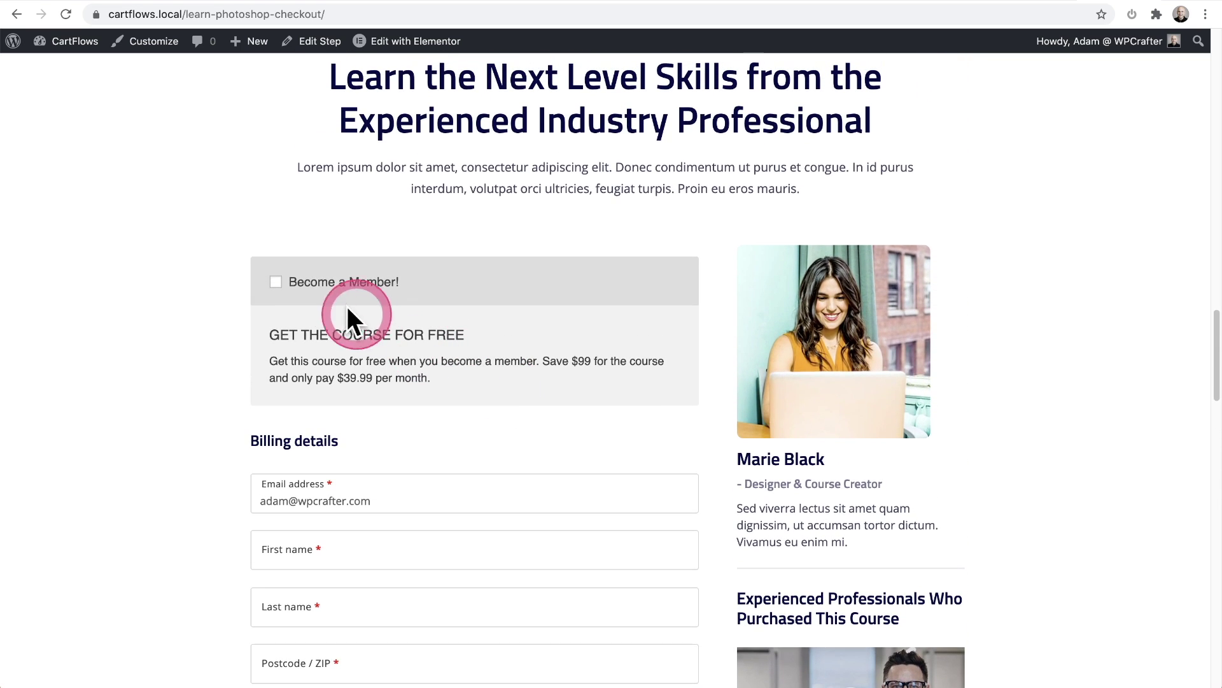
Tick the Become a Member! bump, adding Photoshop Membership at $39.99, then return to the funnel's steps.
{"action": "left_click", "coordinate": [277, 286]}
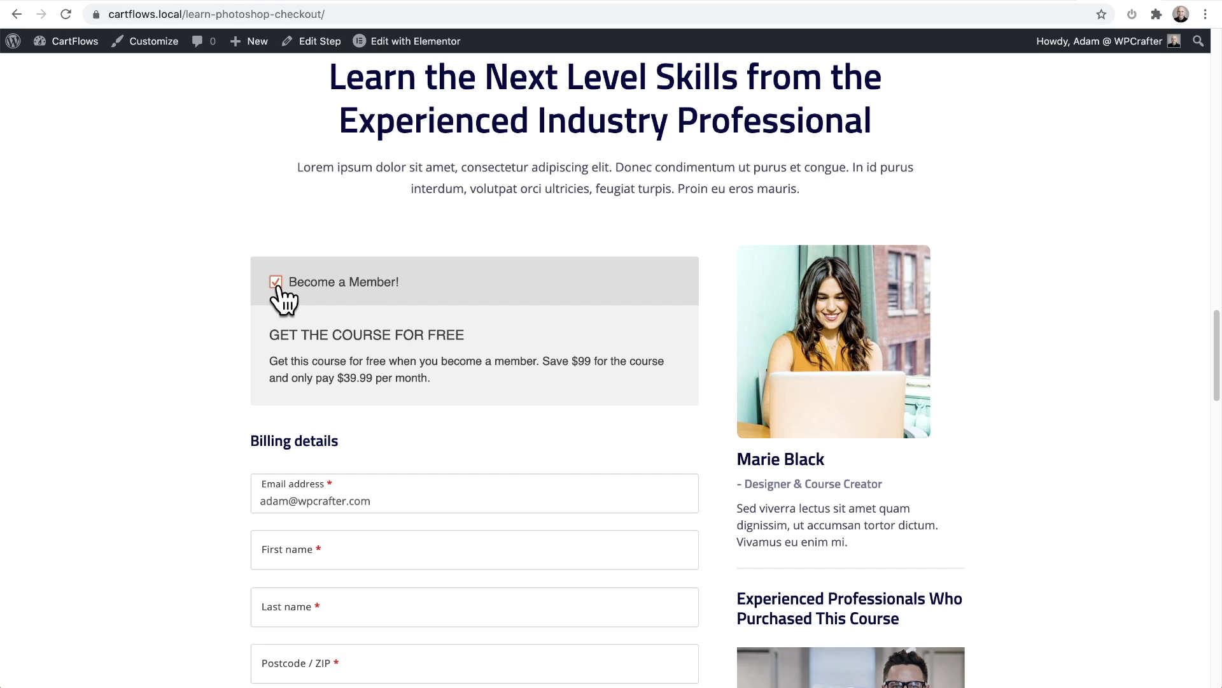
{"action": "left_click", "coordinate": [349, 382]}
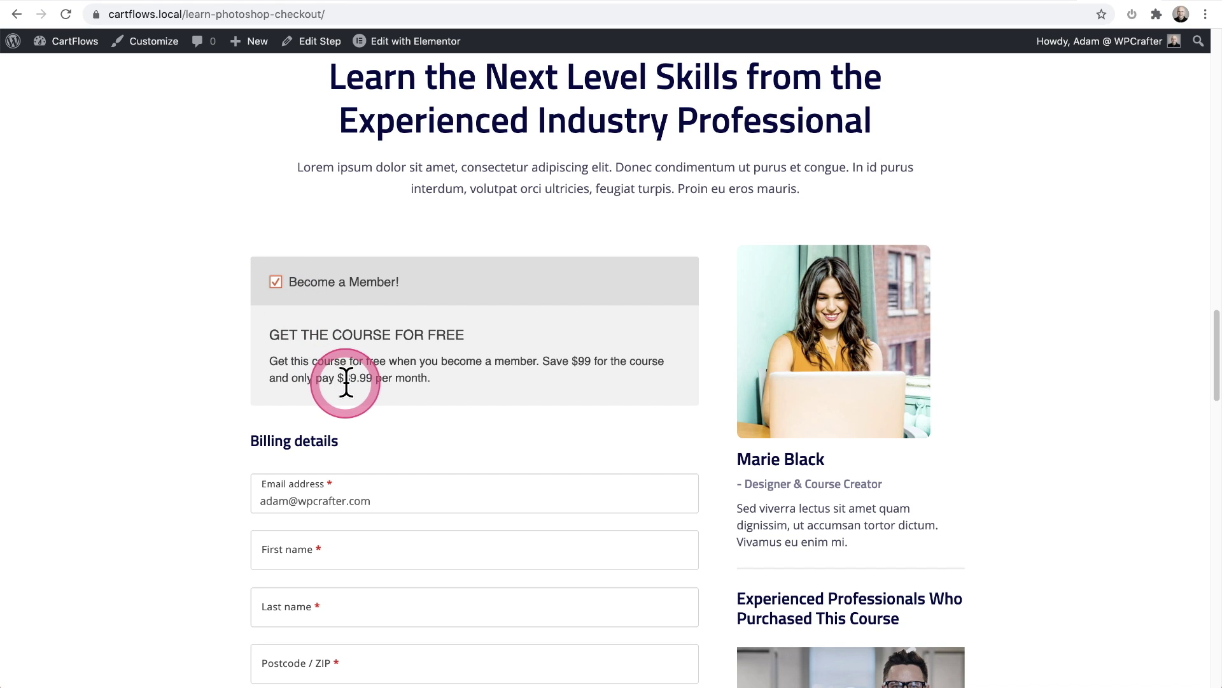
{"action": "scroll", "coordinate": [319, 287], "scroll_direction": "down", "scroll_amount": 10}
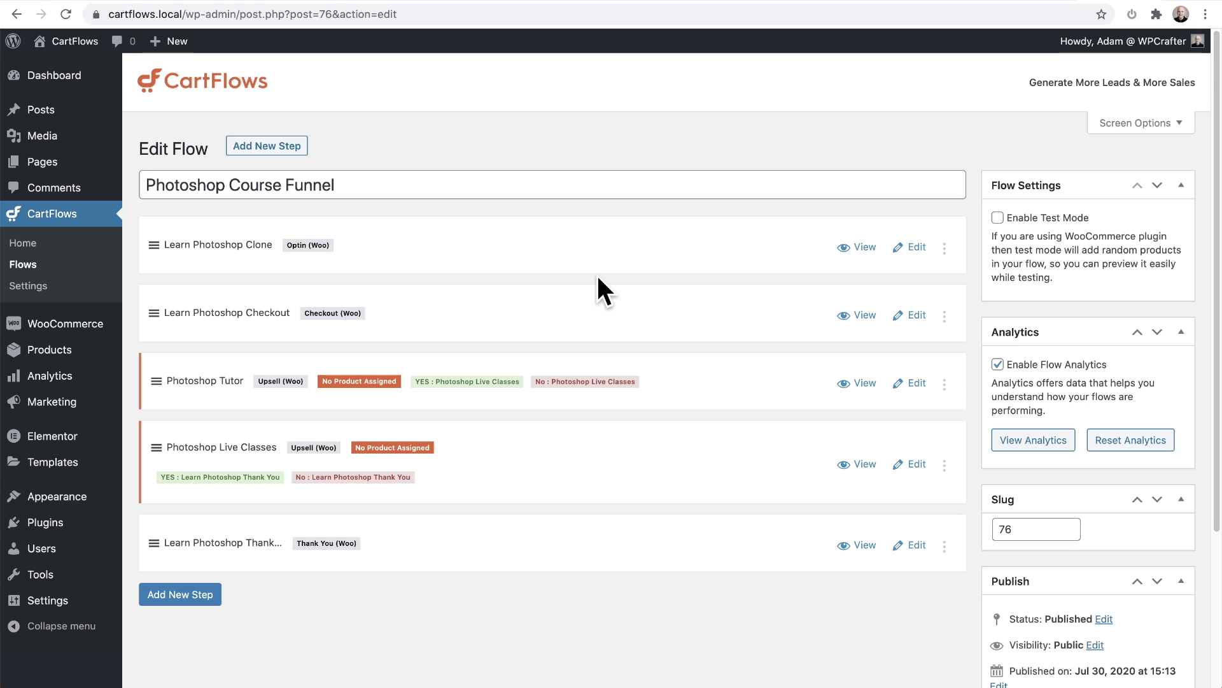
{"action": "left_click_drag", "start_coordinate": [597, 275], "coordinate": [920, 390]}
Make the Photoshop Tutor upsell offer Photoshop Tutor (#149) with Cancel Main Order enabled, and update it.
{"action": "left_click", "coordinate": [920, 390]}
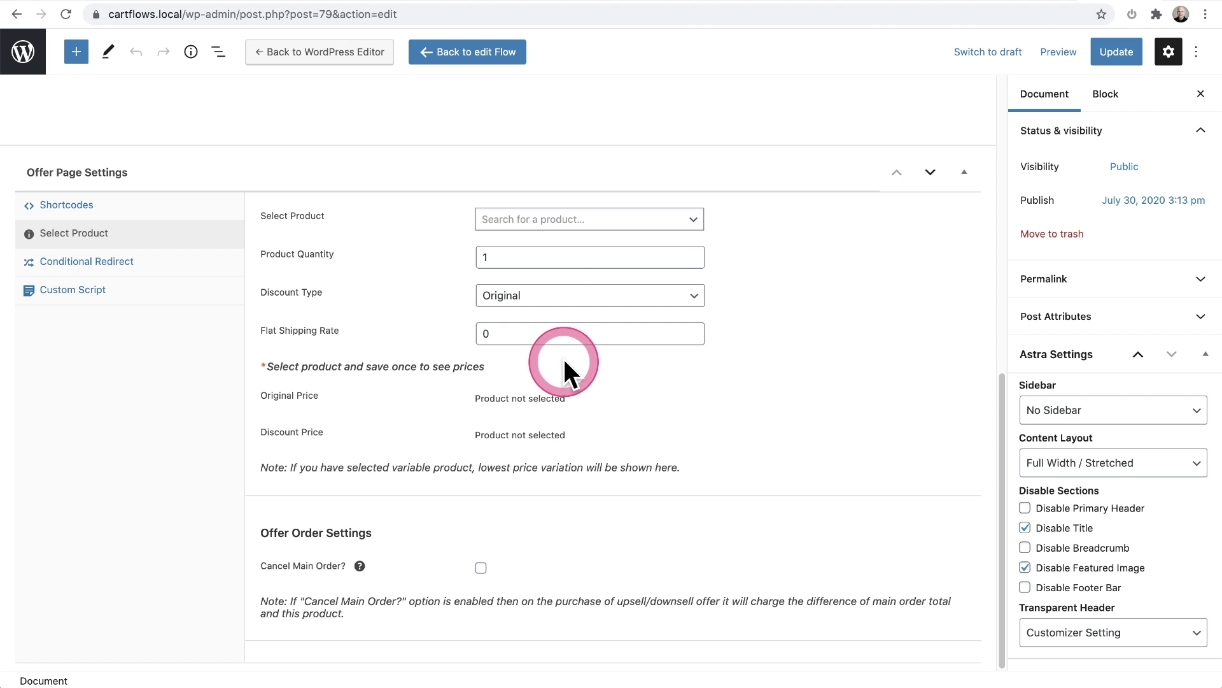
{"action": "left_click", "coordinate": [541, 219]}
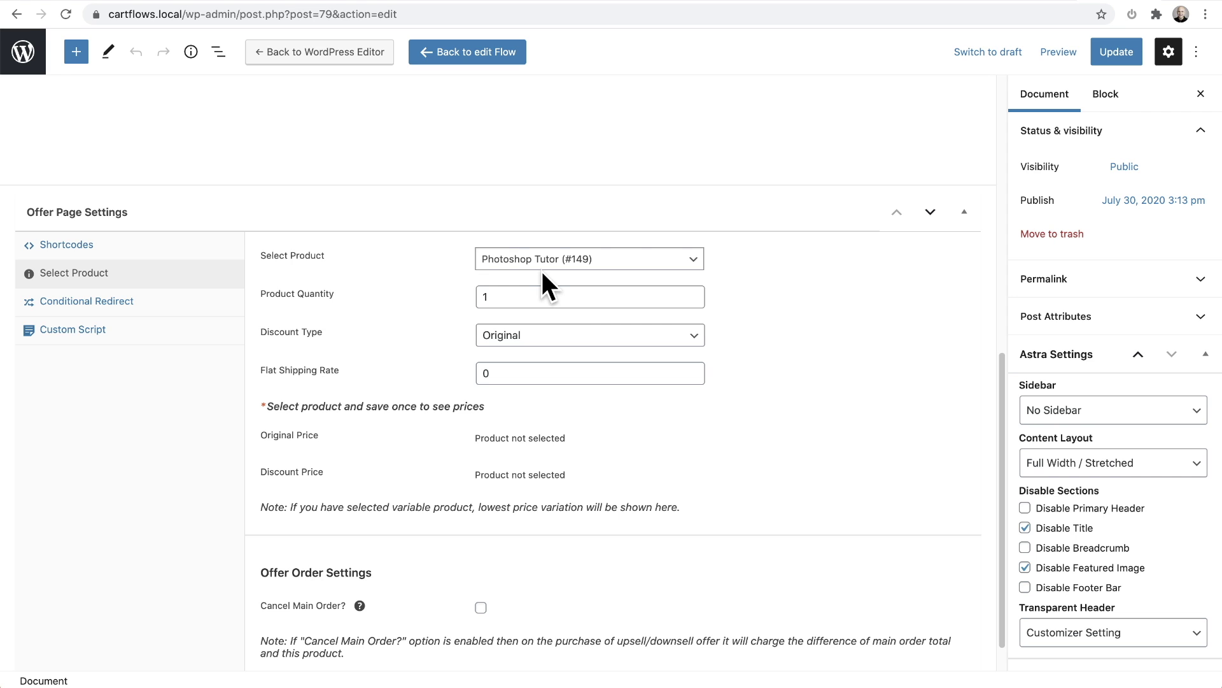
{"action": "left_click_drag", "start_coordinate": [541, 271], "coordinate": [444, 296]}
{"action": "scroll", "coordinate": [445, 296], "scroll_direction": "down", "scroll_amount": 1}
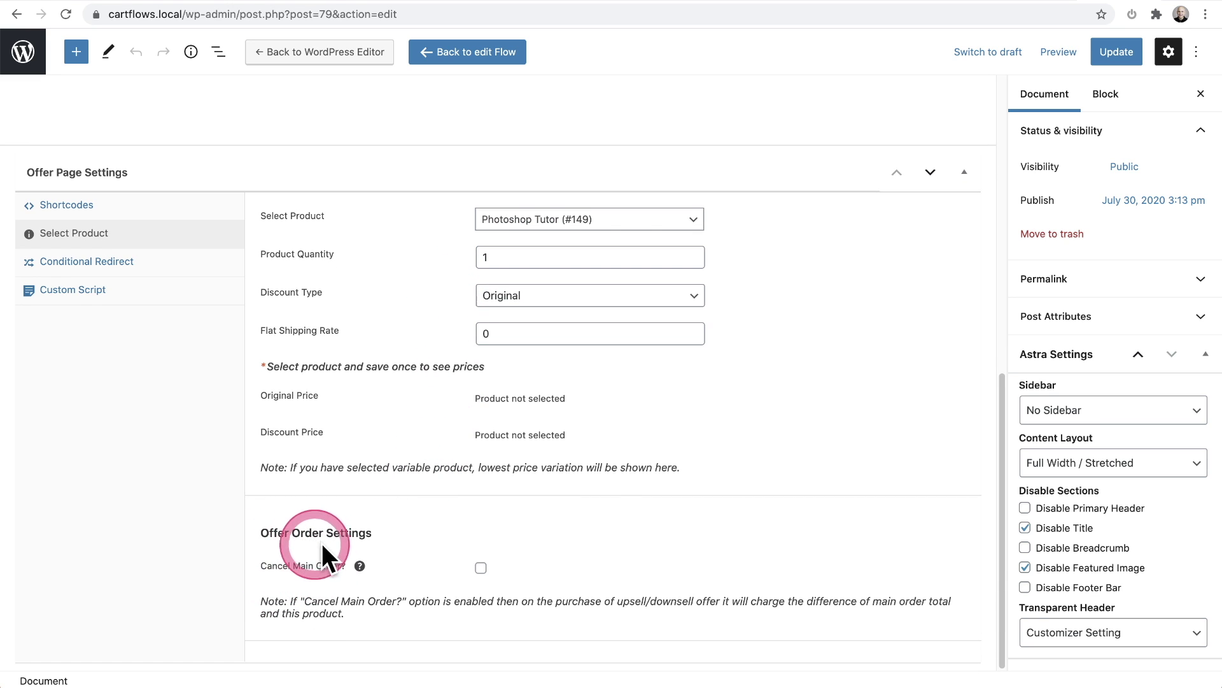
{"action": "left_click", "coordinate": [481, 568]}
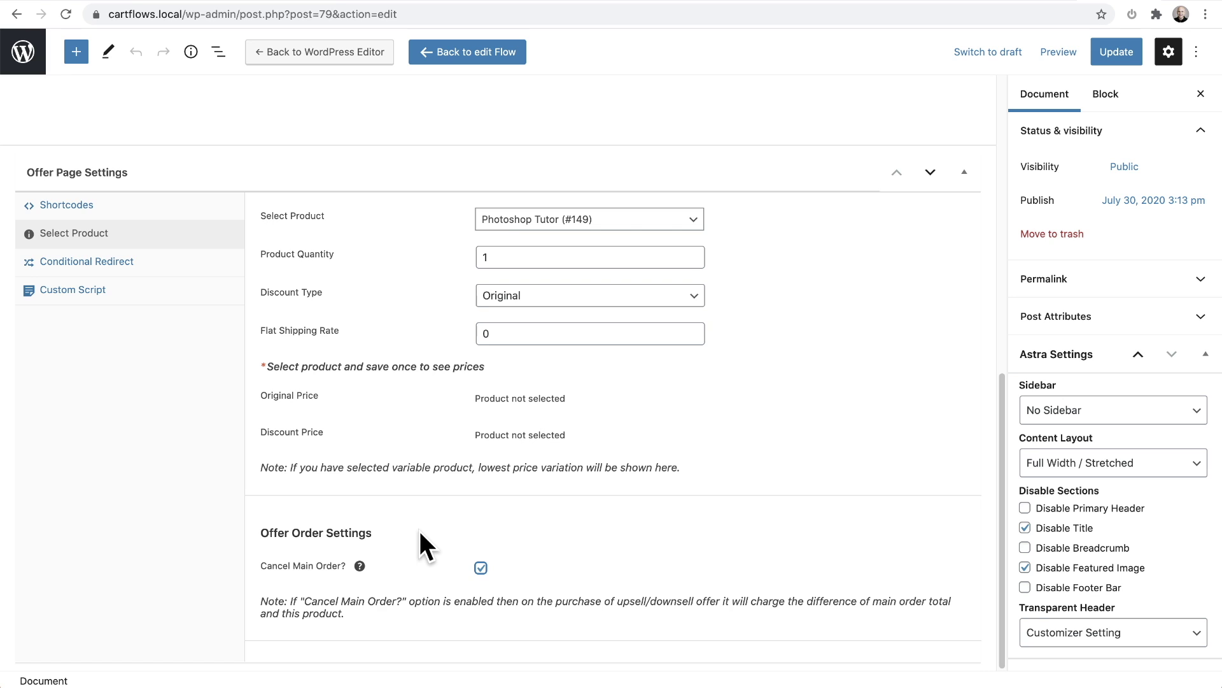
{"action": "left_click", "coordinate": [1117, 59]}
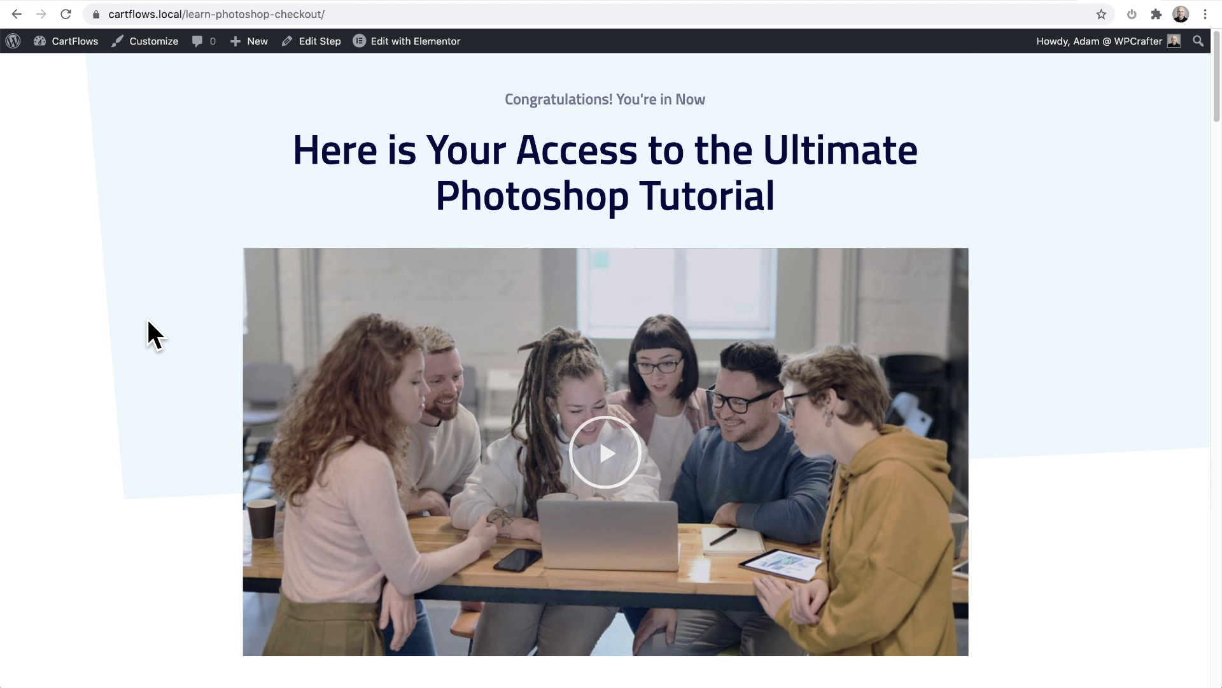
Fill in the checkout form using the Stripe test card details.
{"action": "scroll", "coordinate": [148, 322], "scroll_direction": "down", "scroll_amount": 15}
{"action": "scroll", "coordinate": [147, 319], "scroll_direction": "down", "scroll_amount": 10}
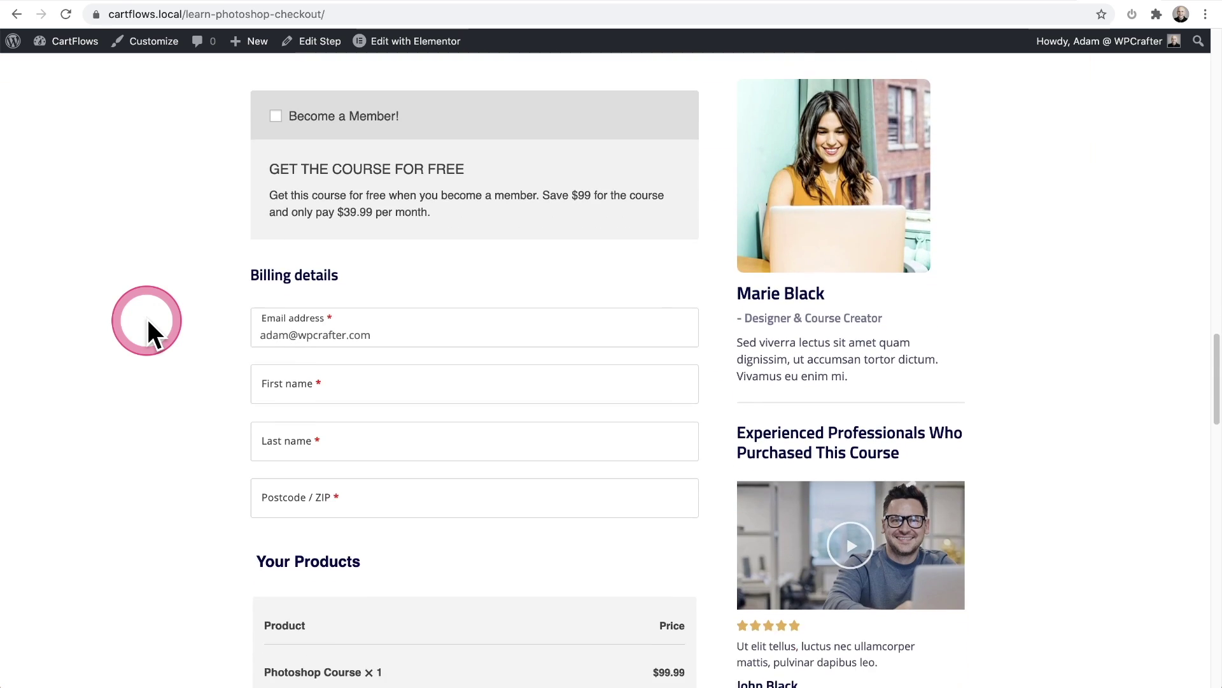
{"action": "scroll", "coordinate": [147, 315], "scroll_direction": "up", "scroll_amount": 1}
{"action": "scroll", "coordinate": [147, 316], "scroll_direction": "up", "scroll_amount": 3}
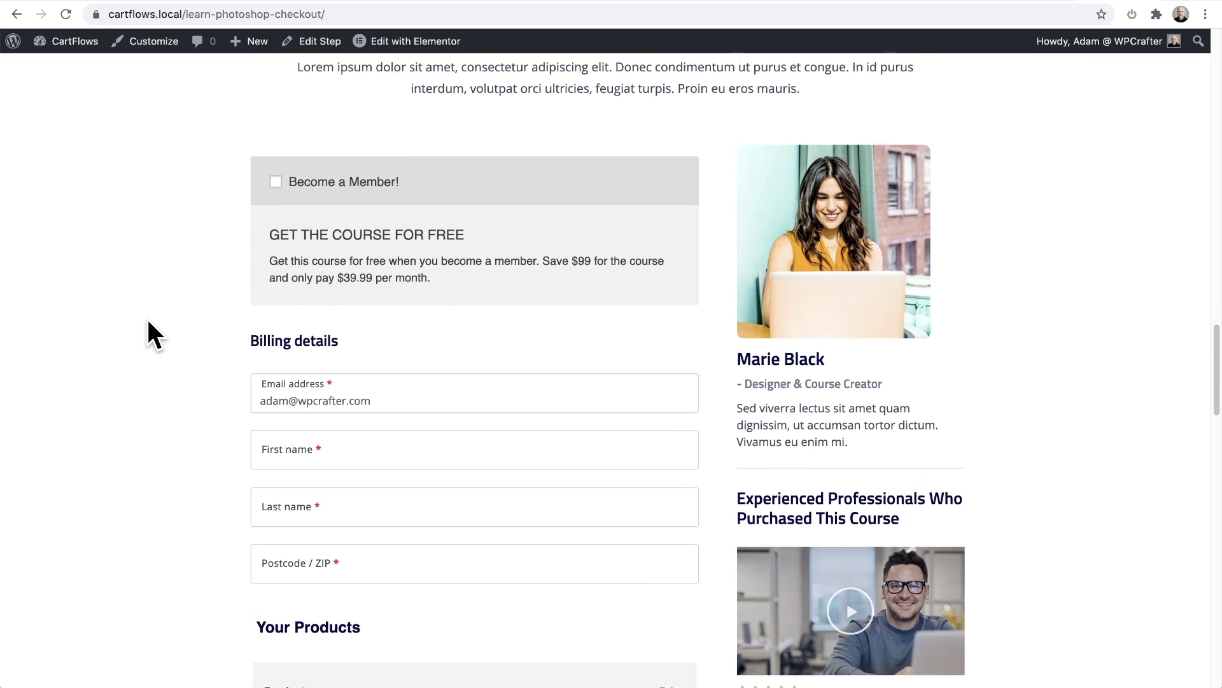
{"action": "left_click", "coordinate": [149, 321]}
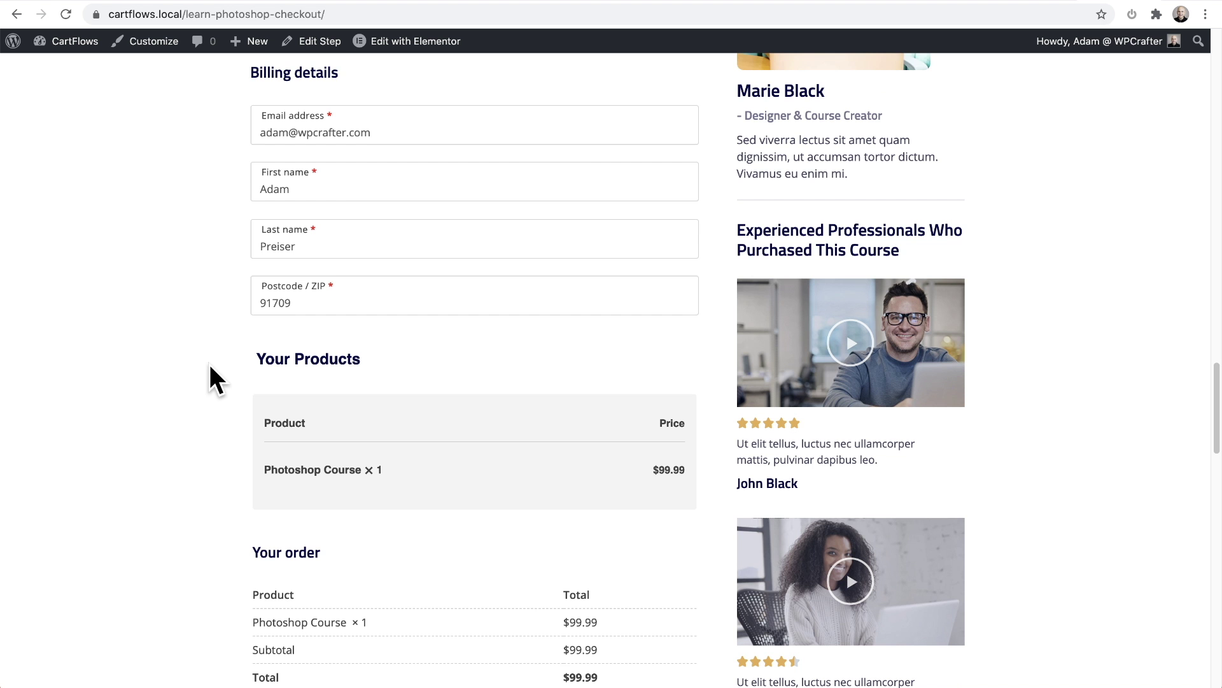
{"action": "scroll", "coordinate": [210, 366], "scroll_direction": "down", "scroll_amount": 7}
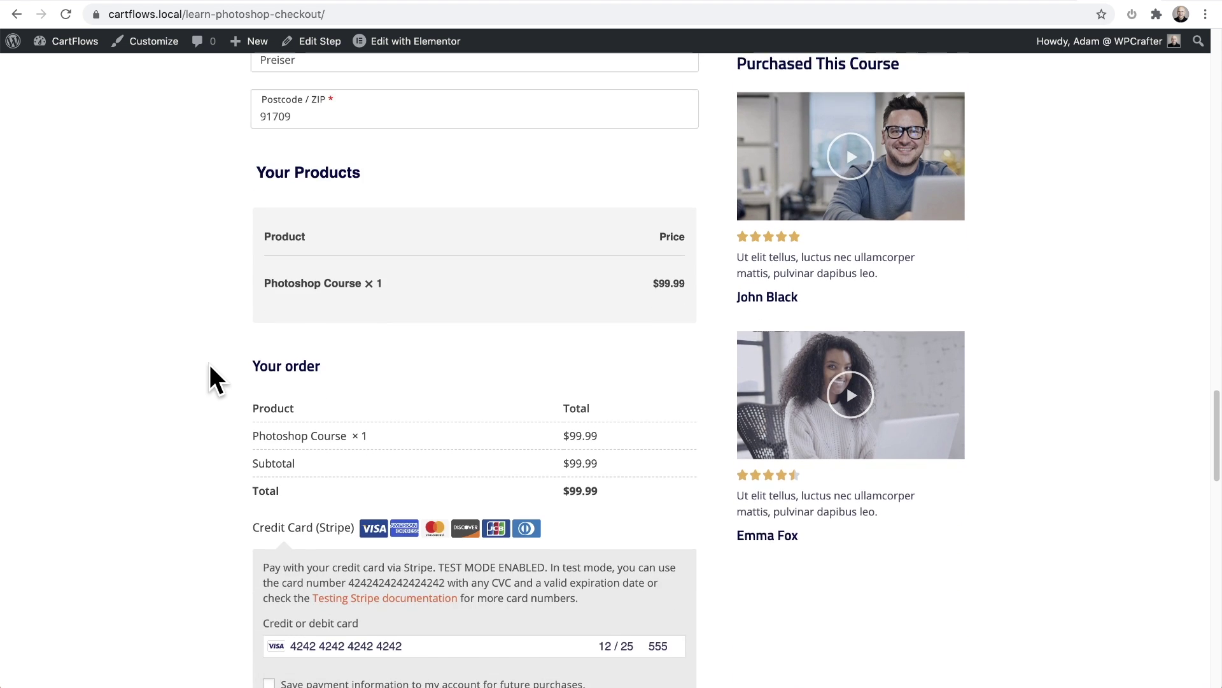
Place the Photoshop Course test order and accept the GRAB THIS SPECIAL OFFER upsell.
{"action": "left_click", "coordinate": [218, 401]}
{"action": "left_click", "coordinate": [465, 528]}
{"action": "left_click", "coordinate": [456, 587]}
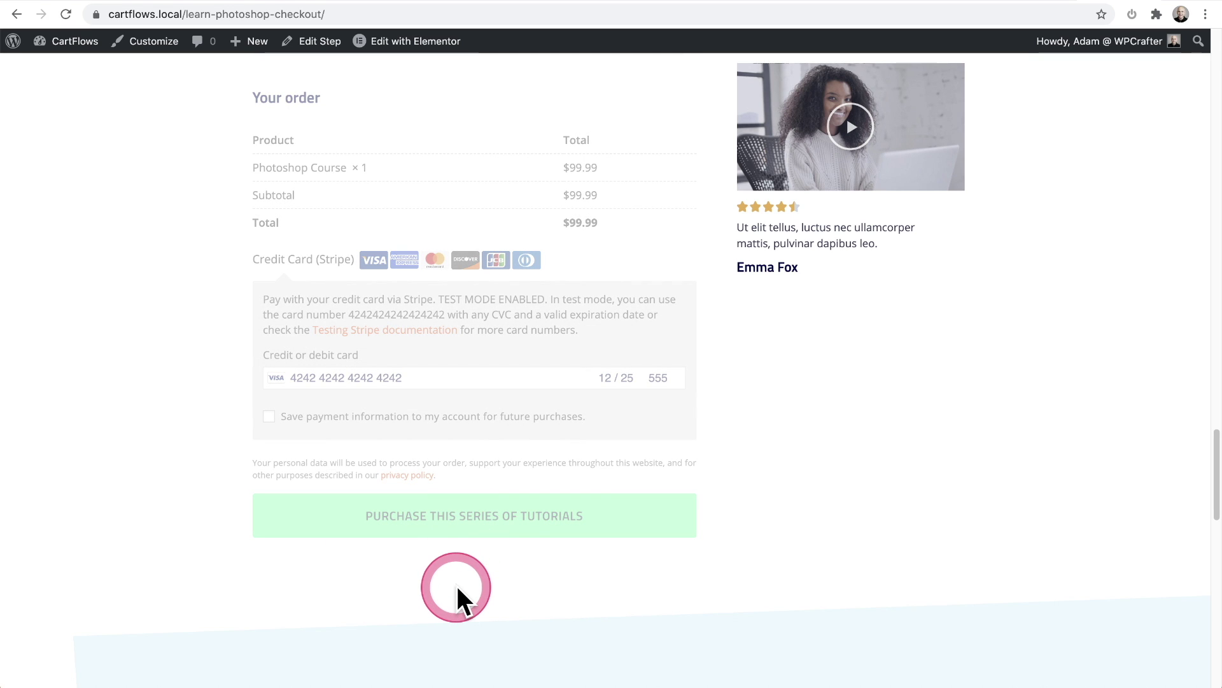
{"action": "left_click", "coordinate": [456, 583]}
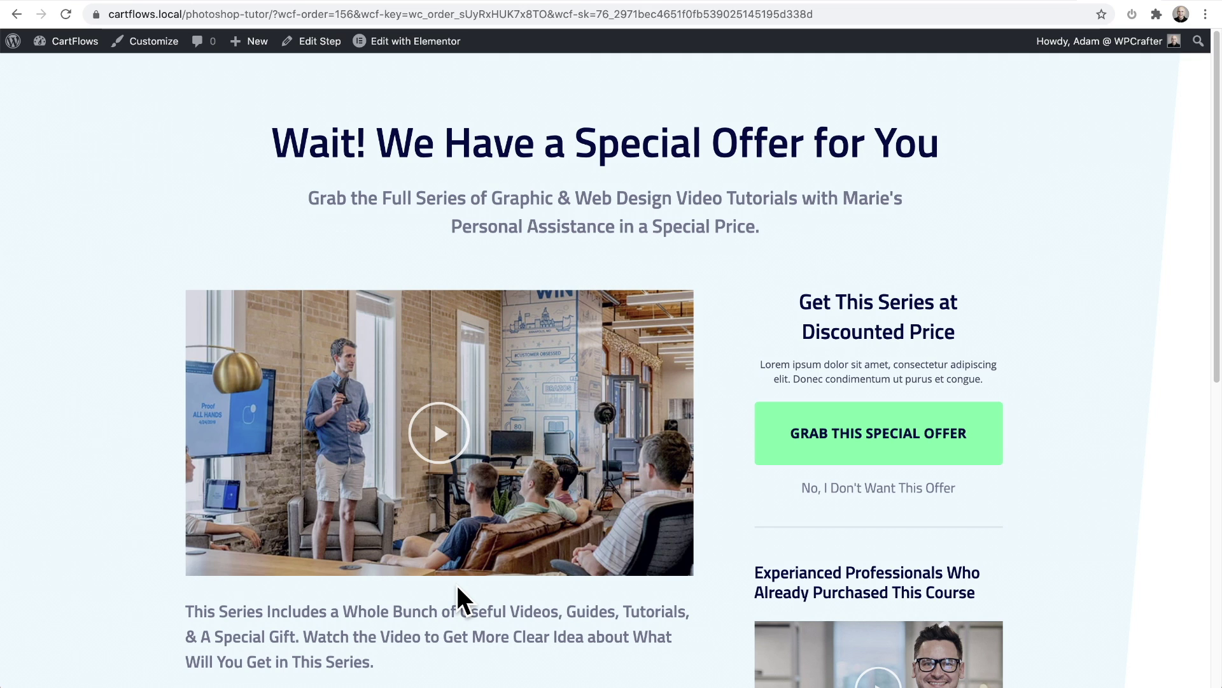
{"action": "left_click", "coordinate": [839, 446]}
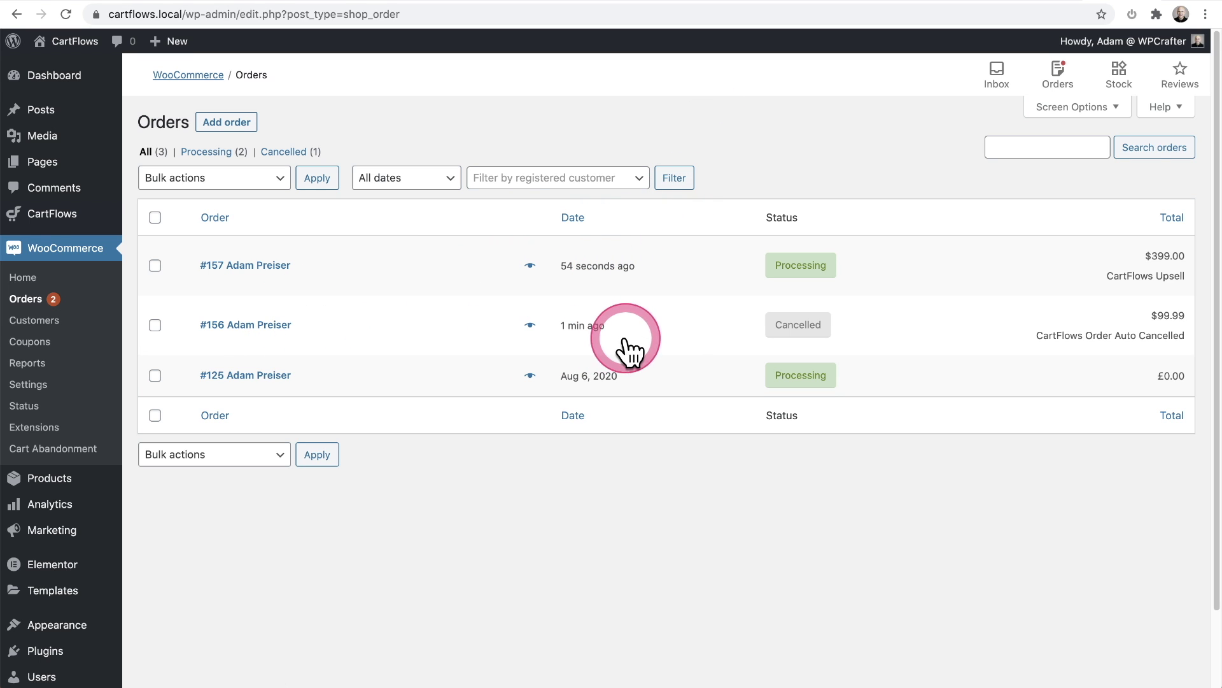
{"action": "mouse_move", "coordinate": [790, 336]}
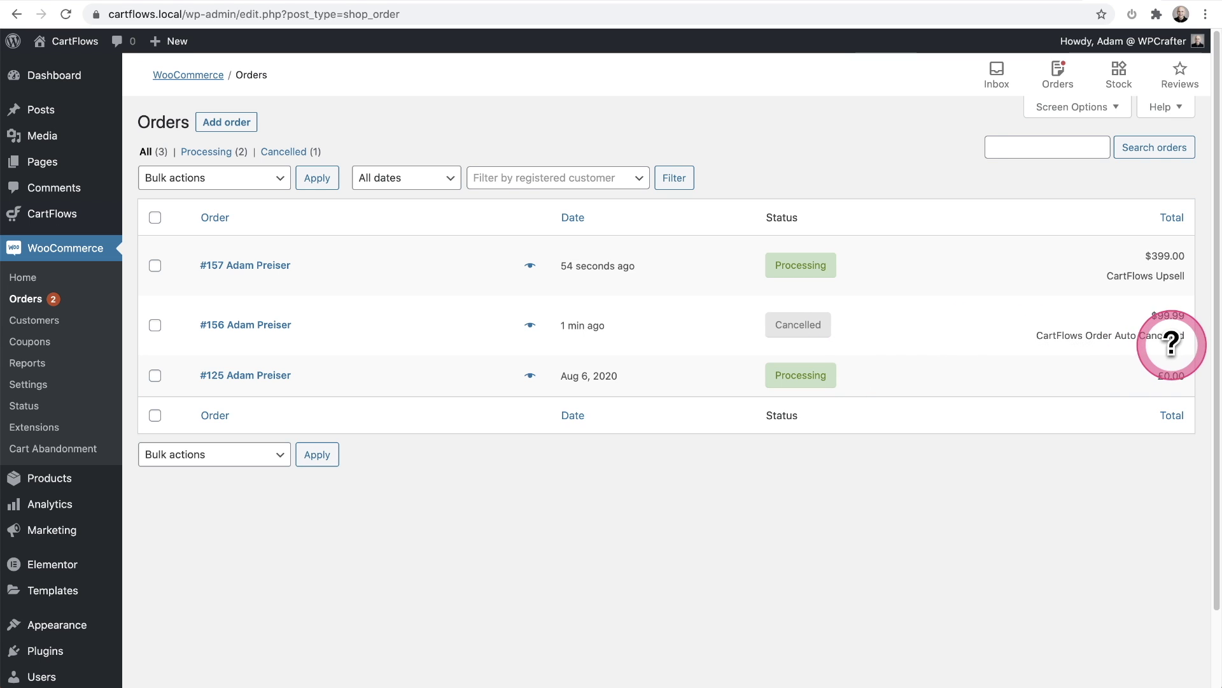
{"action": "mouse_move", "coordinate": [1167, 330]}
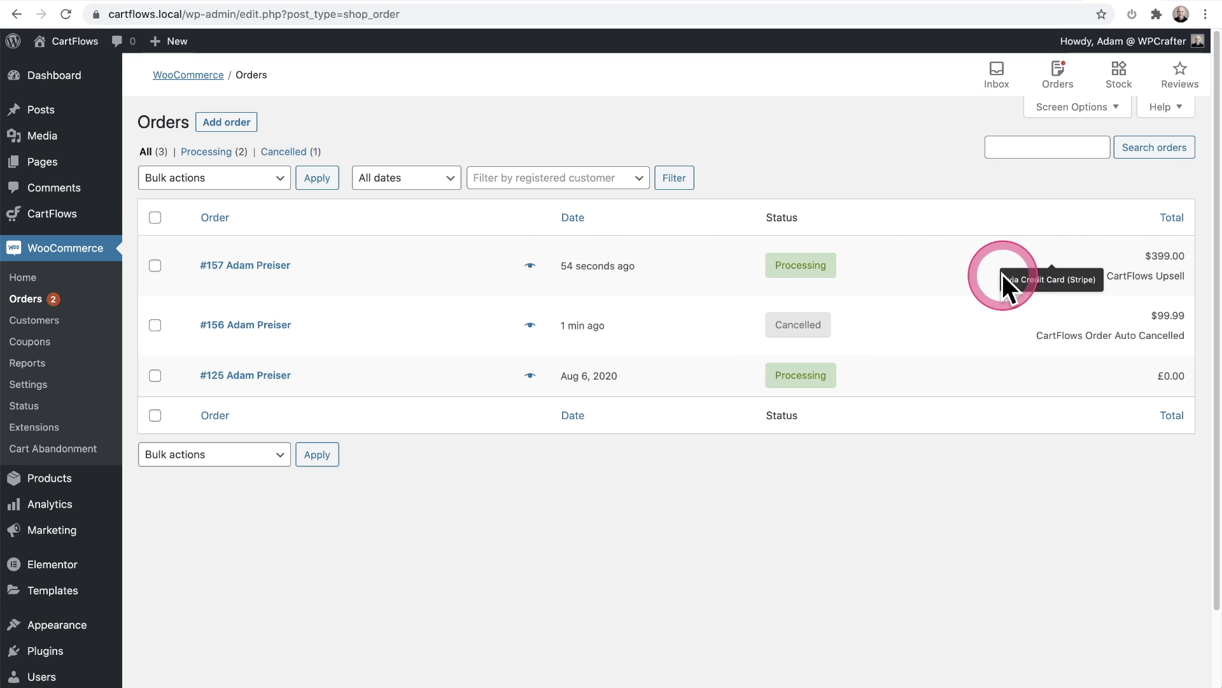
{"action": "left_click", "coordinate": [978, 280]}
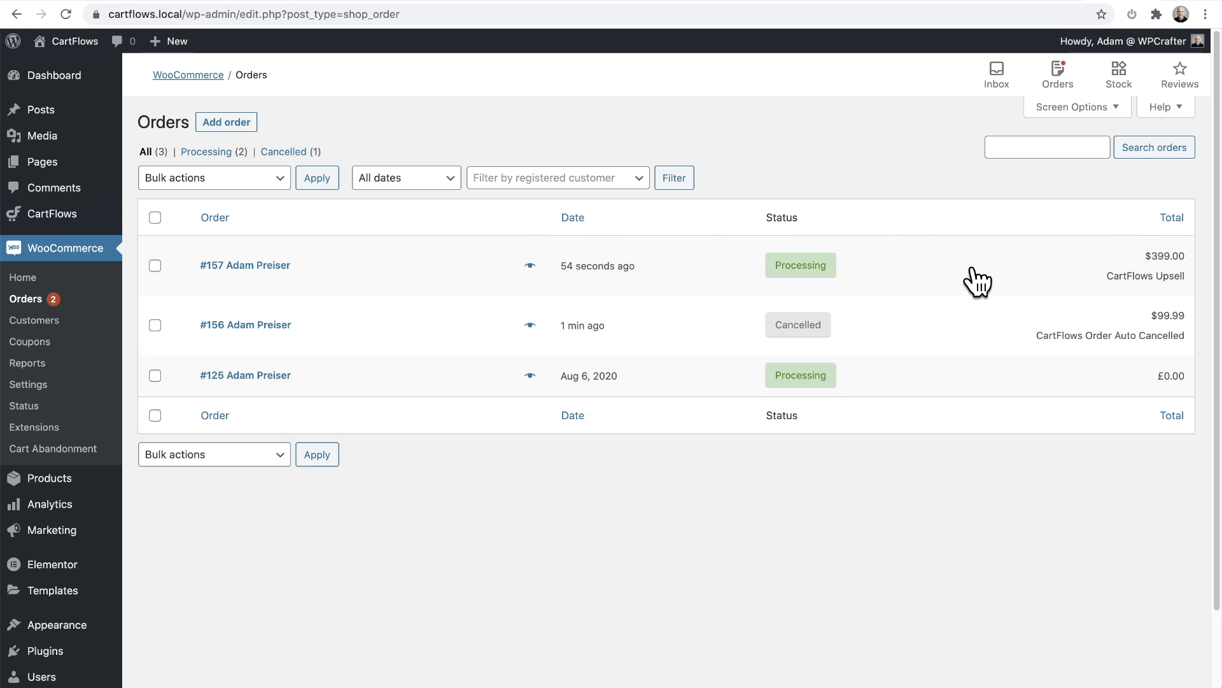